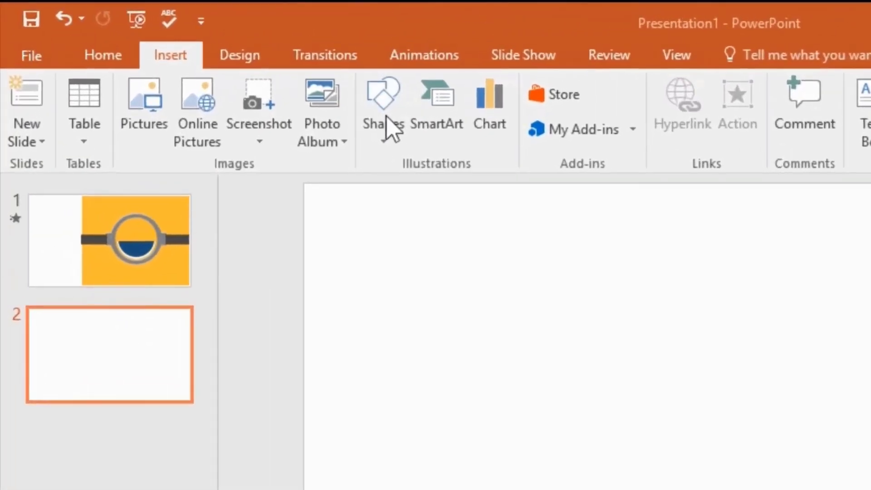
Step: Draw a circle about 1.33" in diameter left of the centre of the blank second slide
left_click(382, 135)
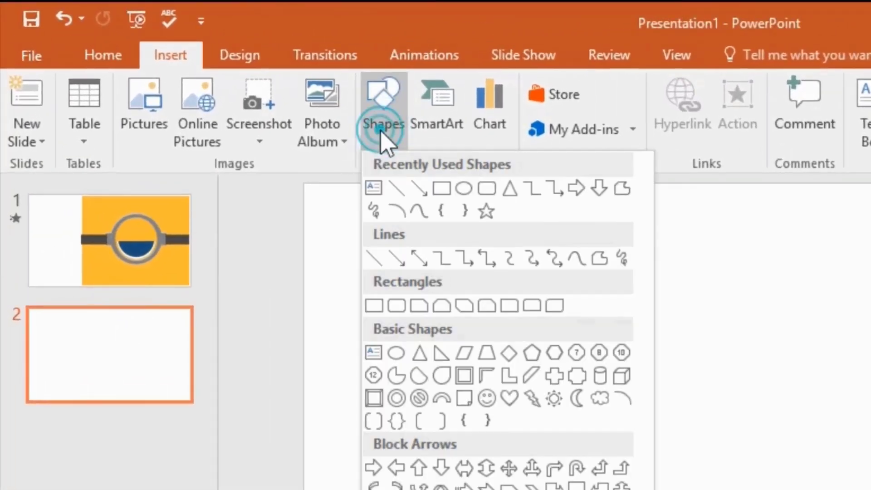
left_click(449, 182)
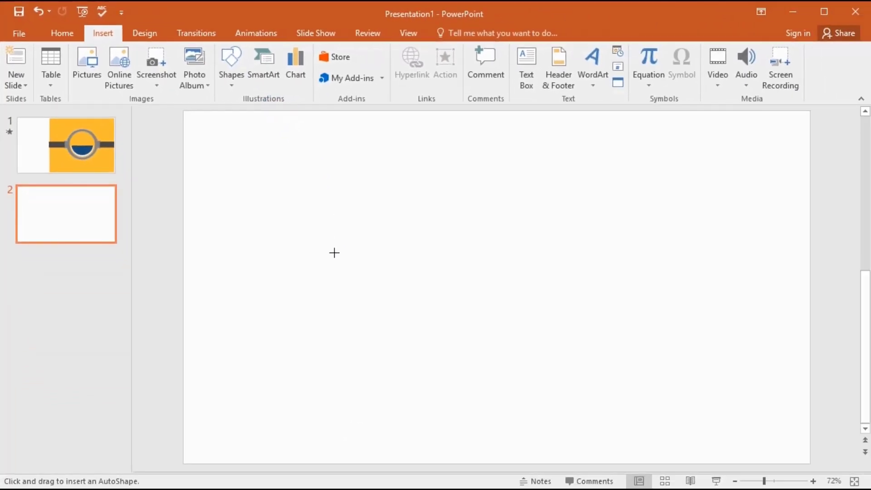
left_click_drag(339, 259, 362, 290)
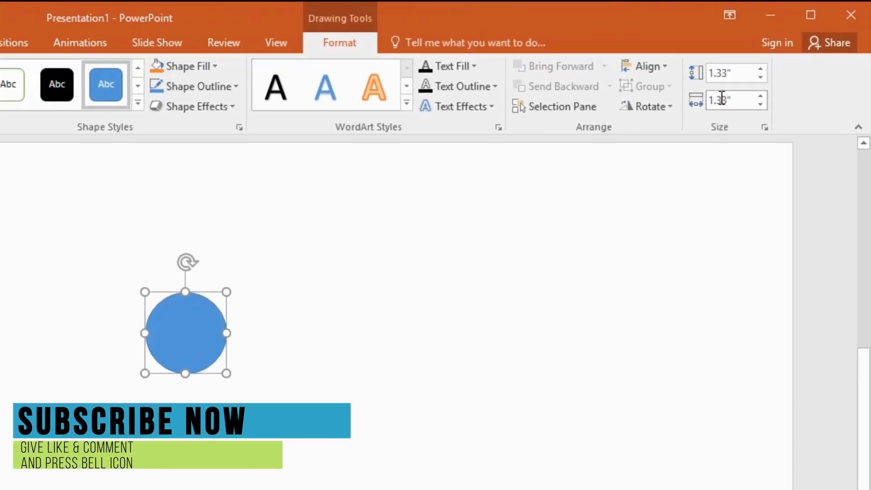
Step: Set the circle's height and width to 1.81"
left_click(769, 57)
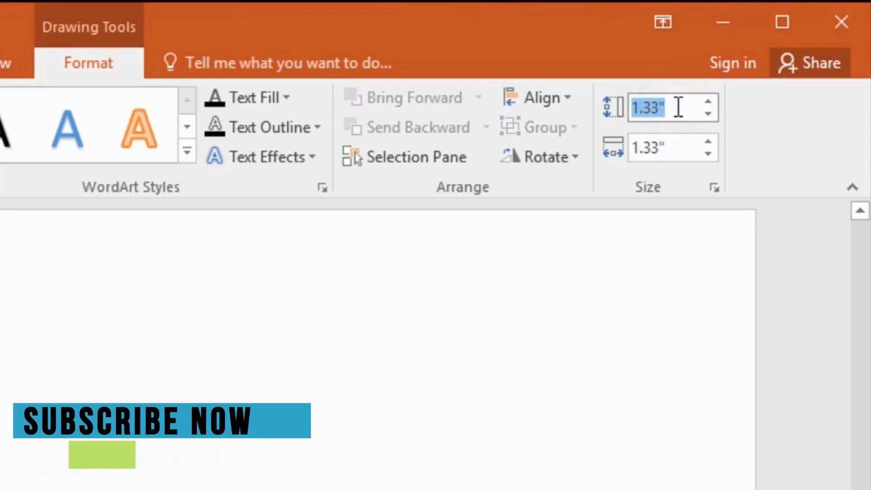
type("1")
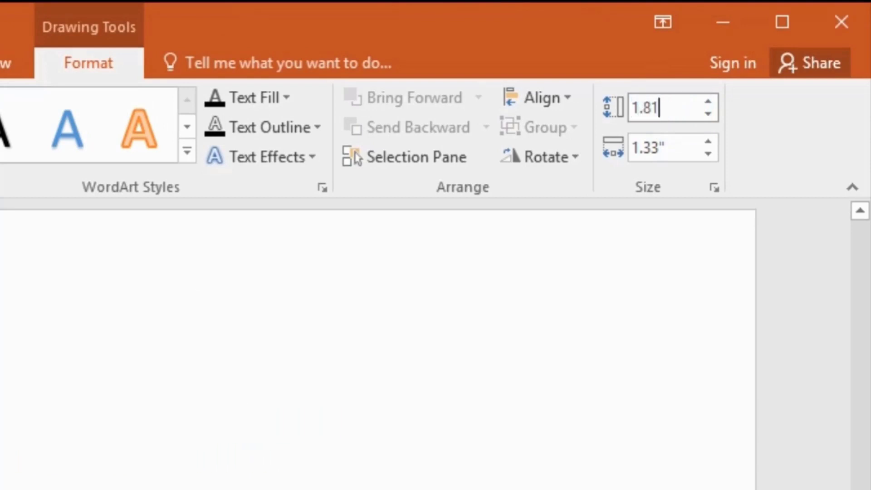
type(".81")
left_click(684, 145)
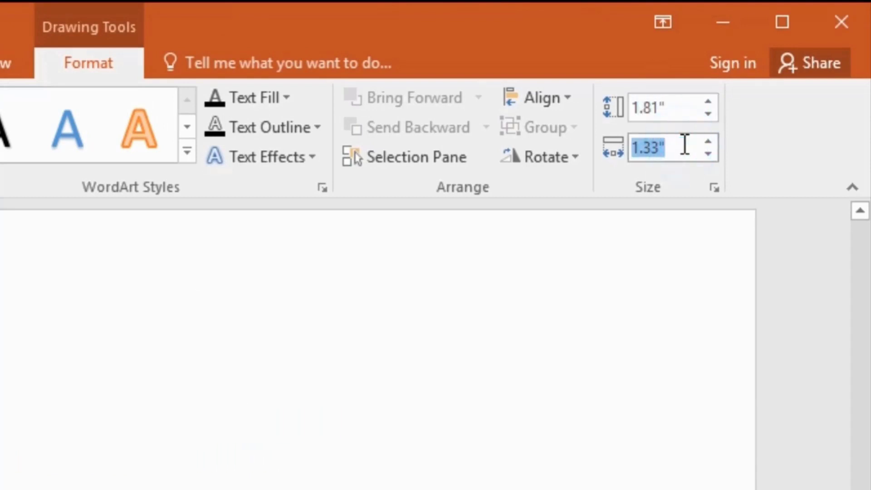
type("1.8")
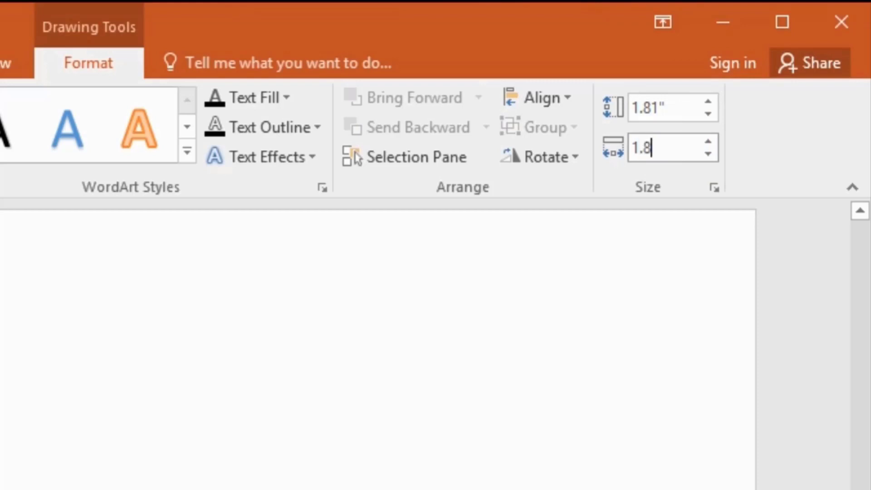
type("1")
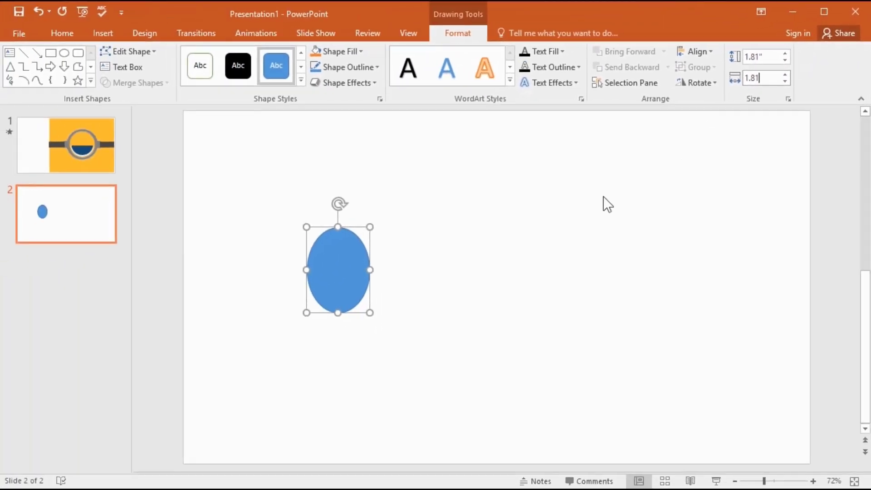
left_click(602, 196)
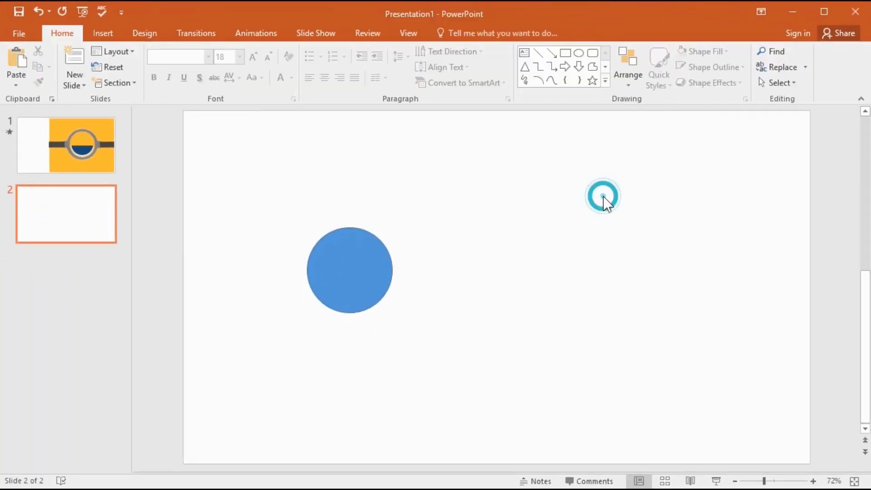
Step: Remove the circle's outline and move it to the lower-left corner of the slide
double_click(374, 253)
right_click(374, 253)
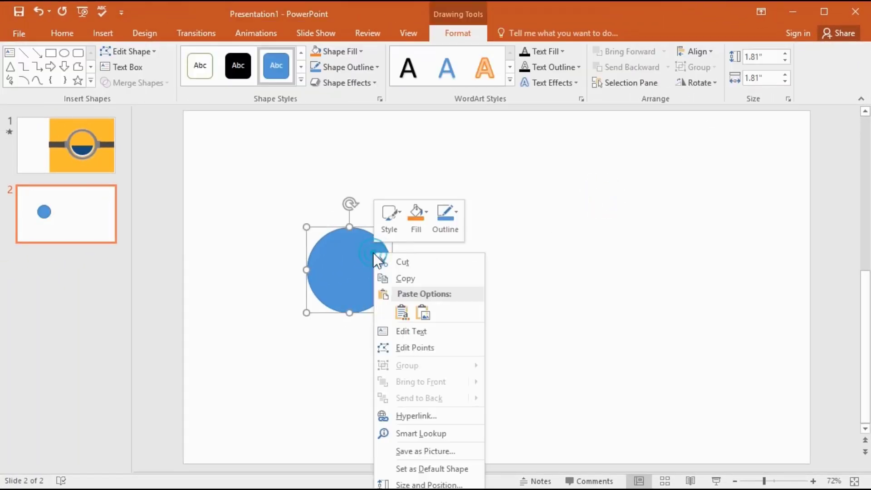
left_click(445, 223)
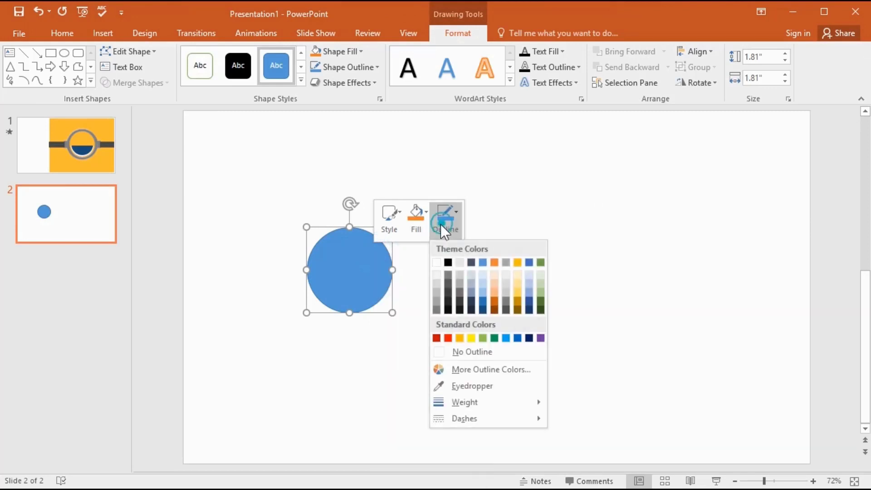
left_click(447, 358)
left_click_drag(364, 270, 269, 397)
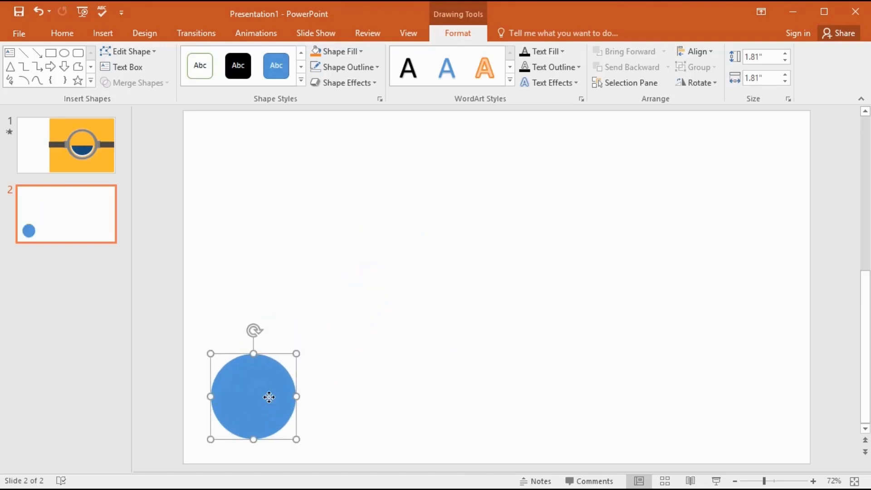
Step: Fill the circle with a darker shade of the blue theme colour
right_click(268, 397)
left_click(311, 369)
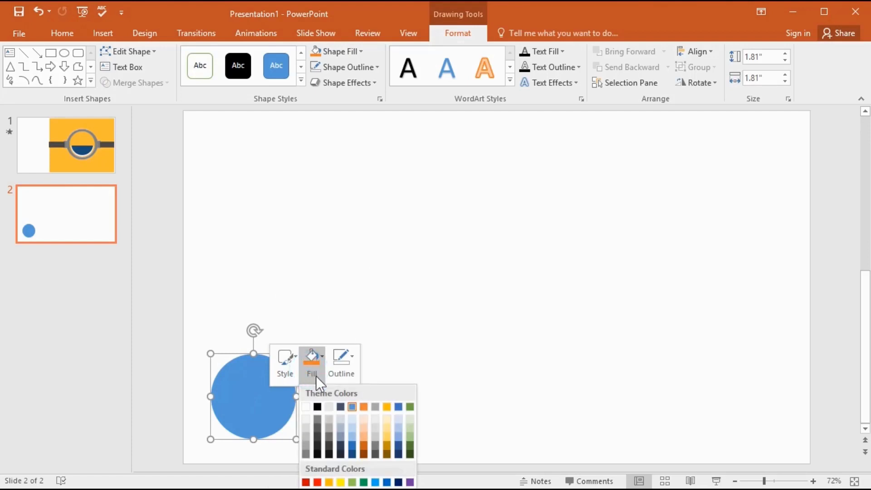
left_click(351, 442)
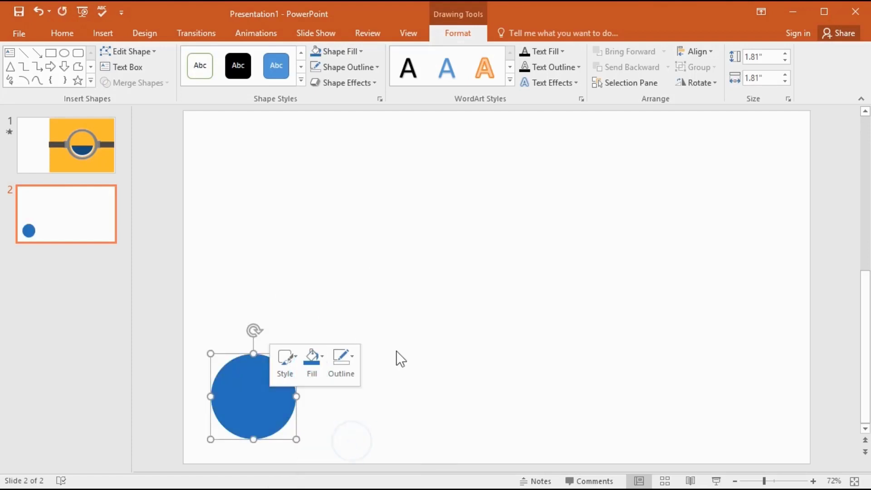
left_click(405, 321)
Step: Copy the blue circle and place the duplicate just to its right
left_click(251, 371)
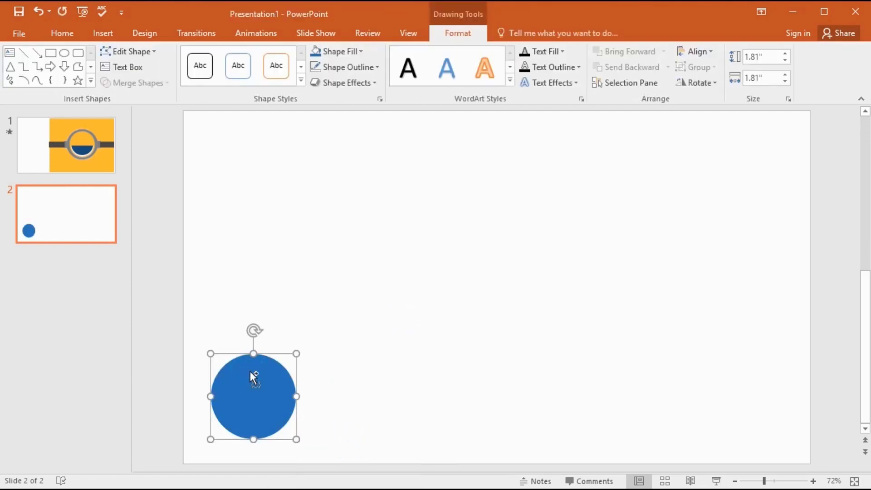
key("ctrl+c")
key("ctrl+v")
left_click_drag(260, 381, 357, 390)
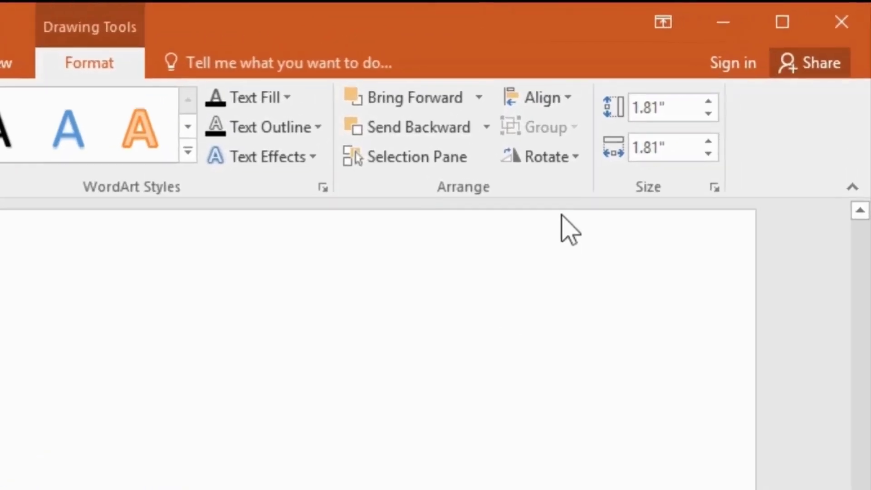
Step: Resize the duplicated circle to 3" high and 2.96" wide, and move it up so it fits within the slide
left_click(769, 57)
type("3")
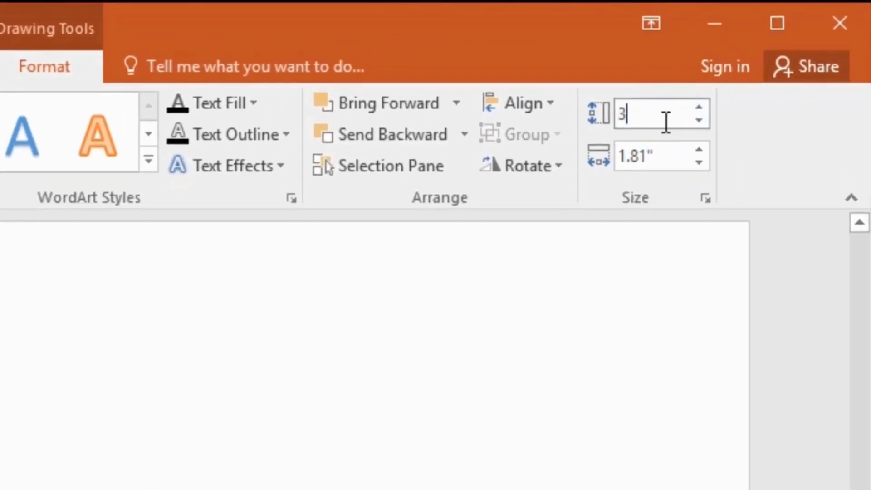
left_click(663, 147)
type("2.")
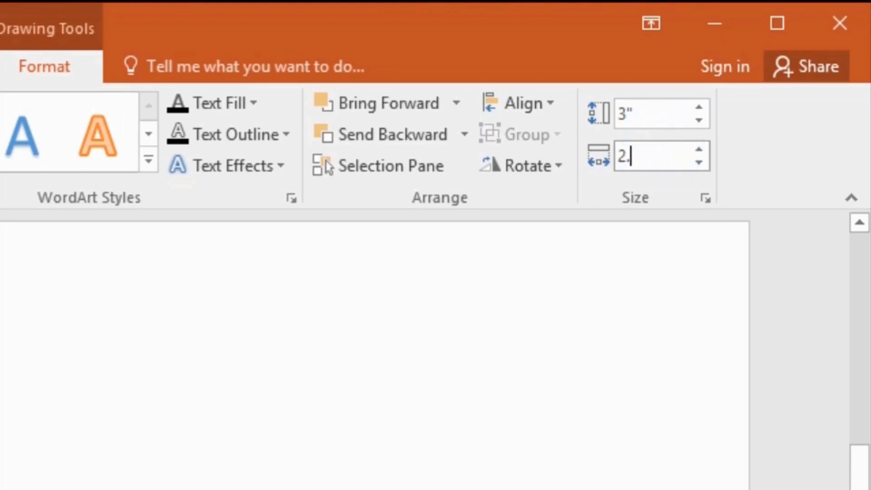
type("96")
left_click(197, 477)
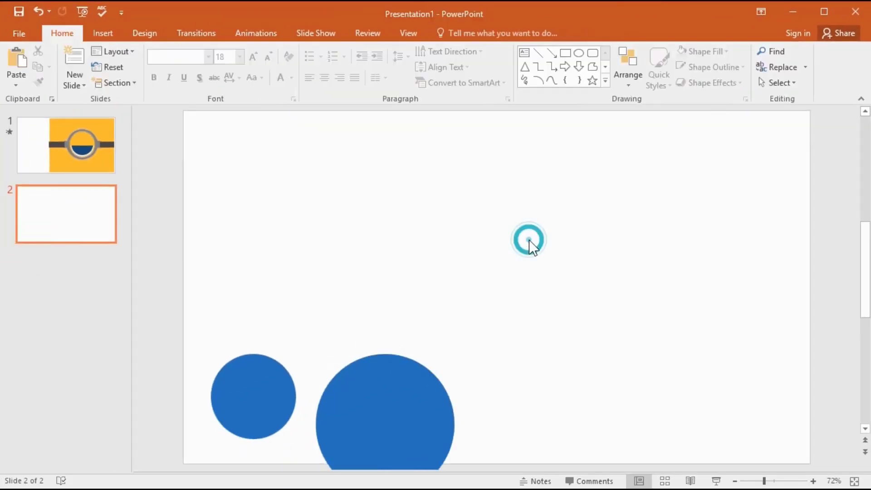
left_click_drag(382, 387, 380, 349)
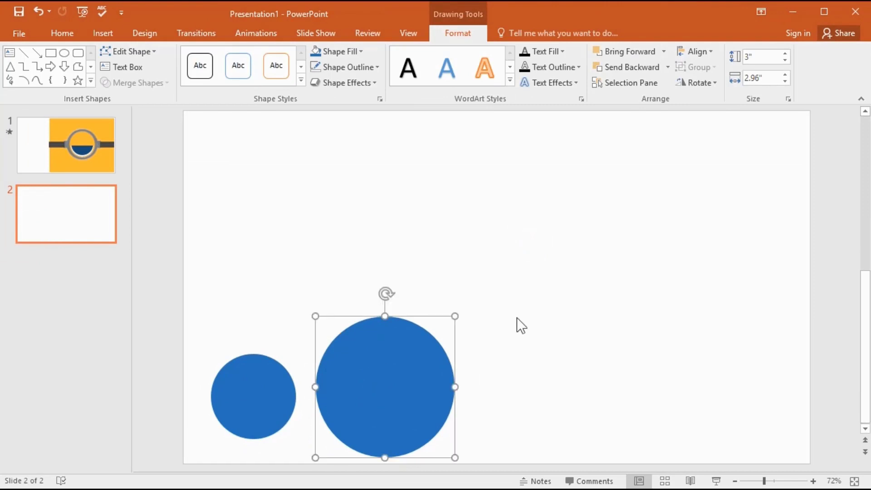
left_click(575, 306)
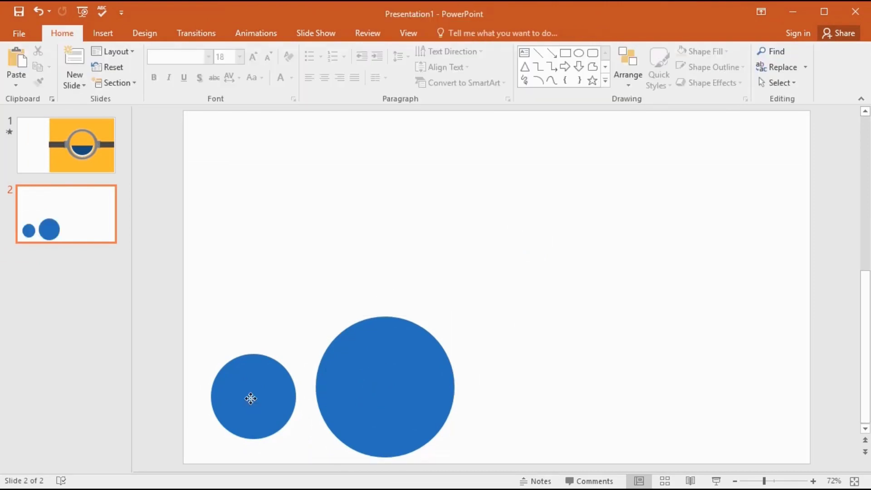
Step: Duplicate the small blue circle and place the copy above the two existing circles
left_click(251, 399)
key("ctrl+d")
left_click_drag(250, 399, 310, 272)
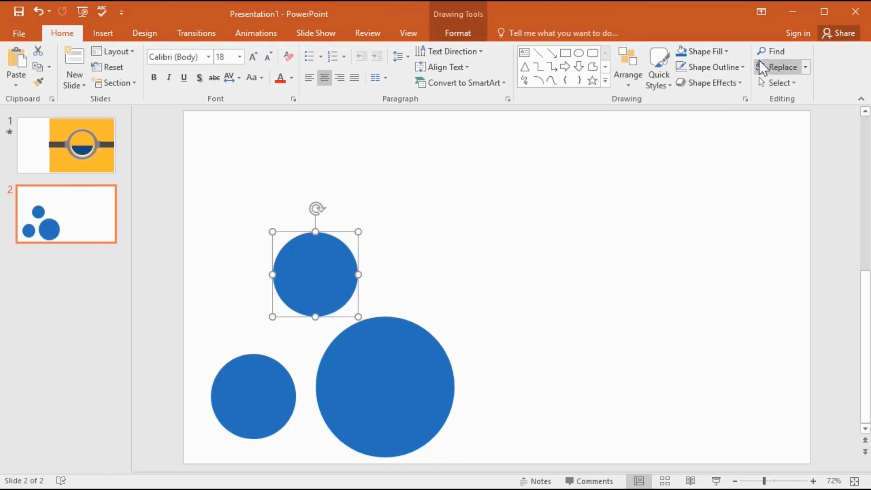
Step: Set the upper circle's height to 1.31" and its width to 1.21"
left_click(461, 35)
left_click(767, 59)
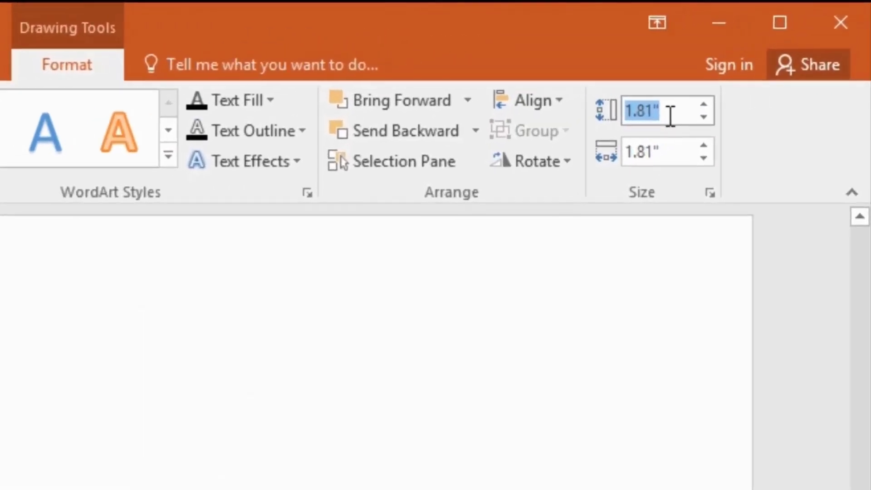
type("1")
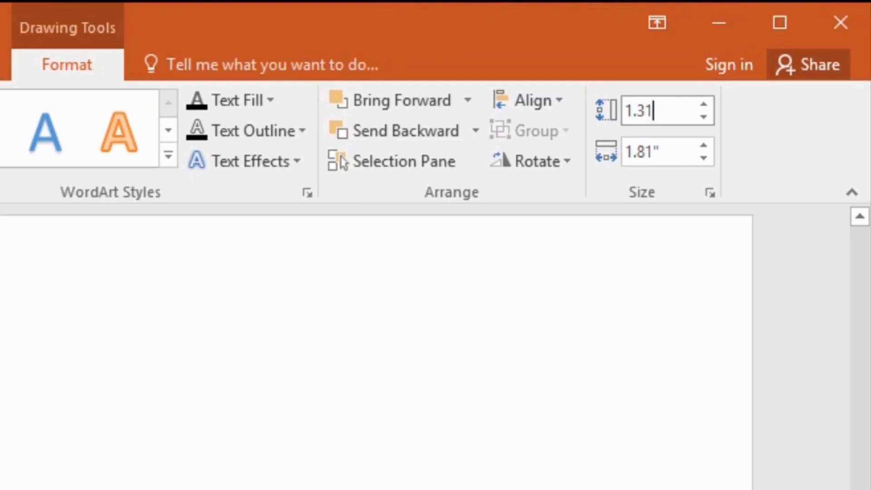
left_click(667, 150)
type("1")
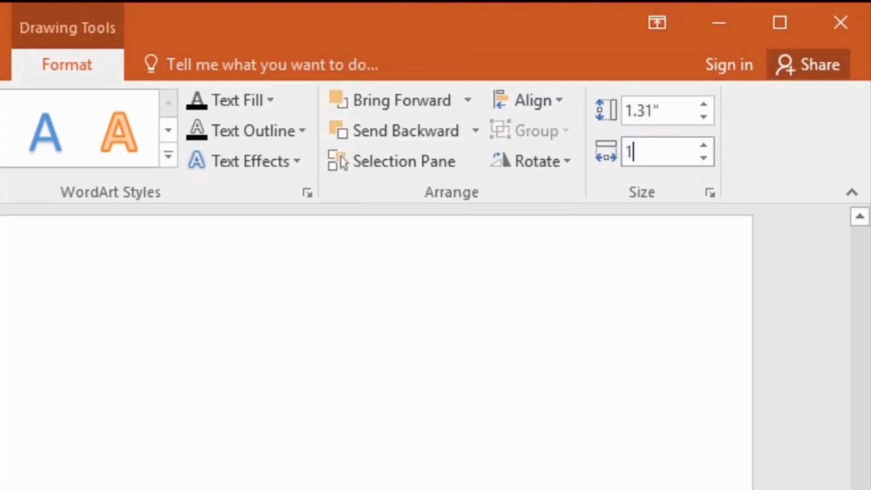
type(".21")
left_click(564, 200)
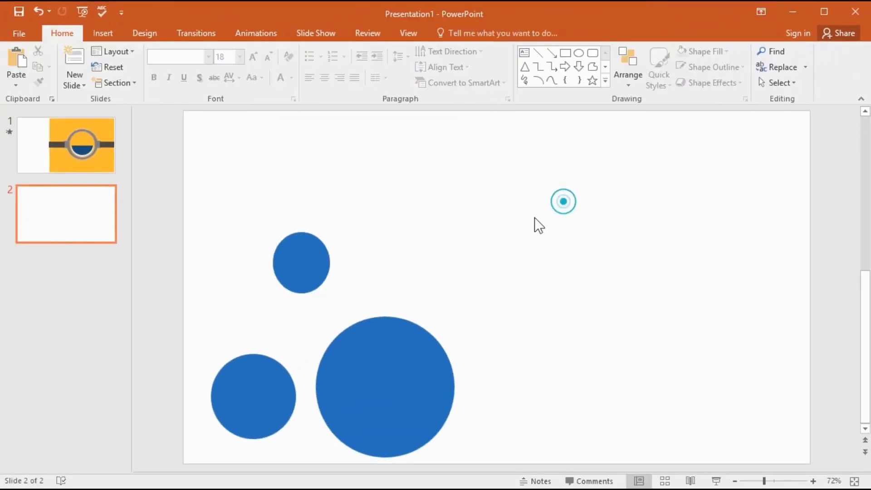
Step: Fill the upper circle with white and move it onto the upper-left part of the large blue circle
left_click(303, 257)
right_click(303, 256)
left_click(344, 222)
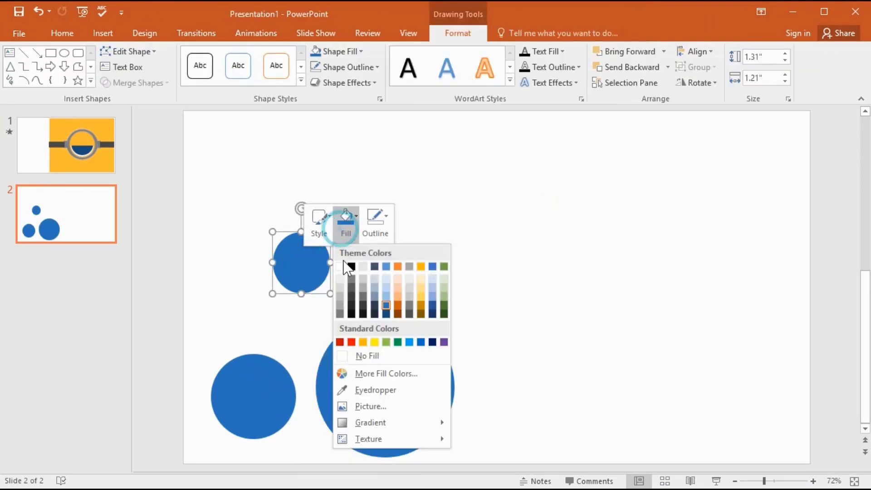
left_click(342, 265)
left_click_drag(296, 265, 346, 360)
left_click(573, 314)
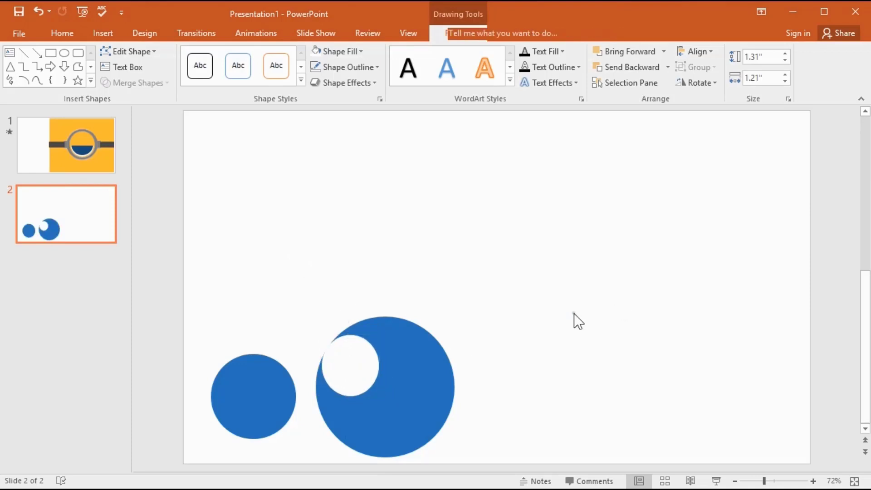
Step: Copy the large blue circle and place the duplicate to its right
left_click(422, 350)
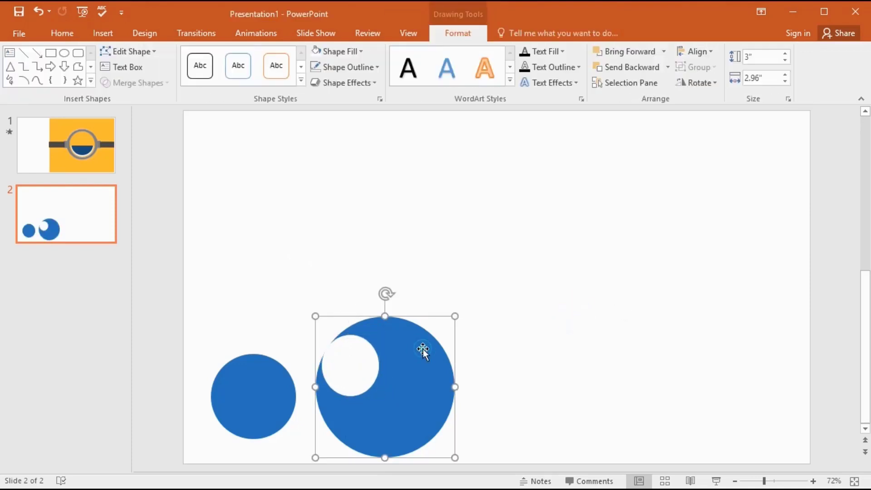
key("ctrl+c")
key("ctrl+v")
left_click_drag(423, 350, 573, 344)
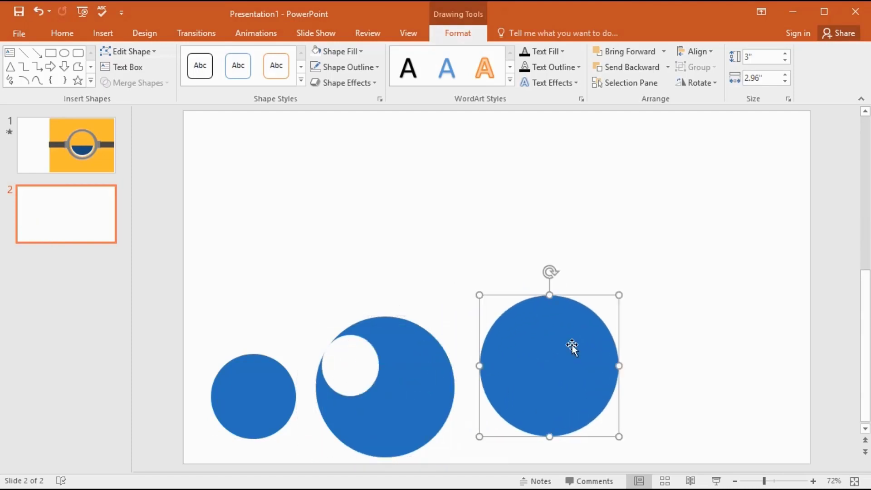
Step: Set the height and width of the rightmost circle to 3.47"
left_click(755, 59)
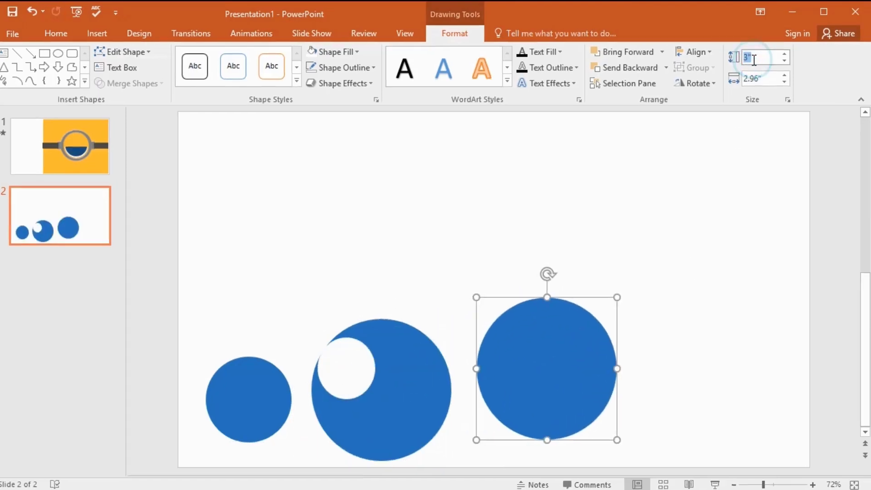
type("3.")
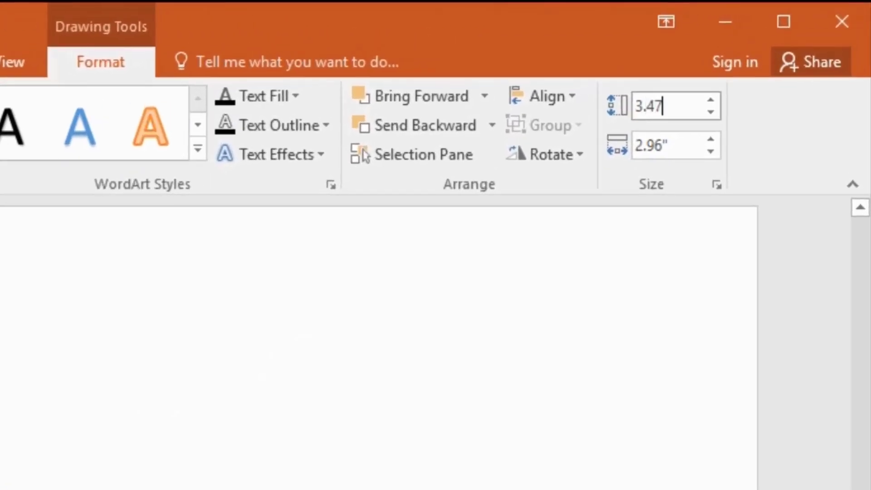
type("47")
left_click(659, 144)
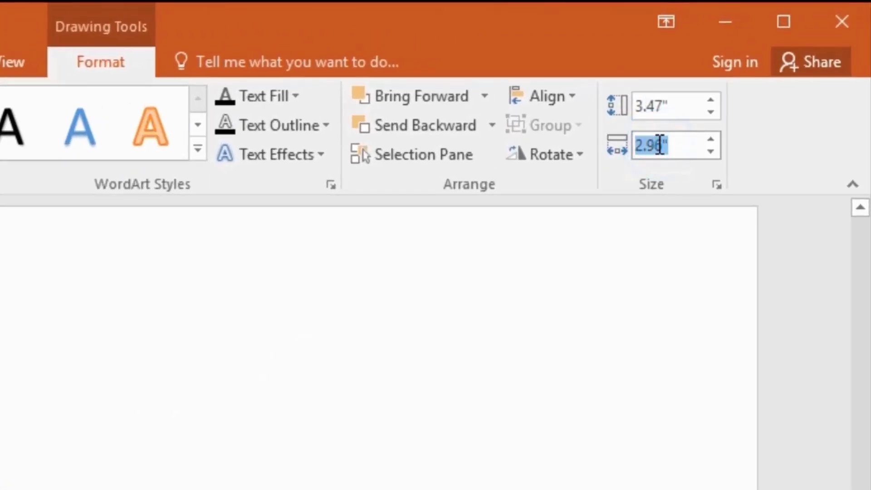
type("3.47")
key("Return")
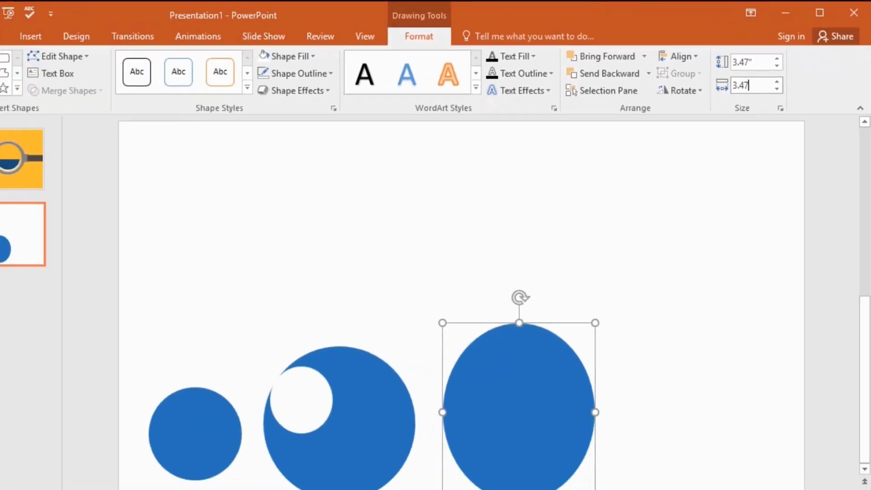
left_click(708, 253)
Step: Move the 3.47" circle to the slide's upper middle and give it a 12 pt solid outline
left_click_drag(565, 340, 509, 183)
left_click(366, 67)
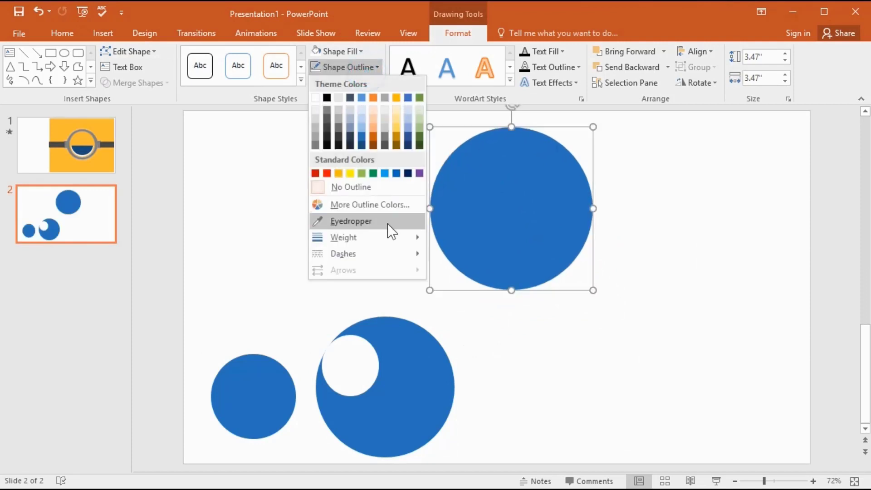
mouse_move(389, 236)
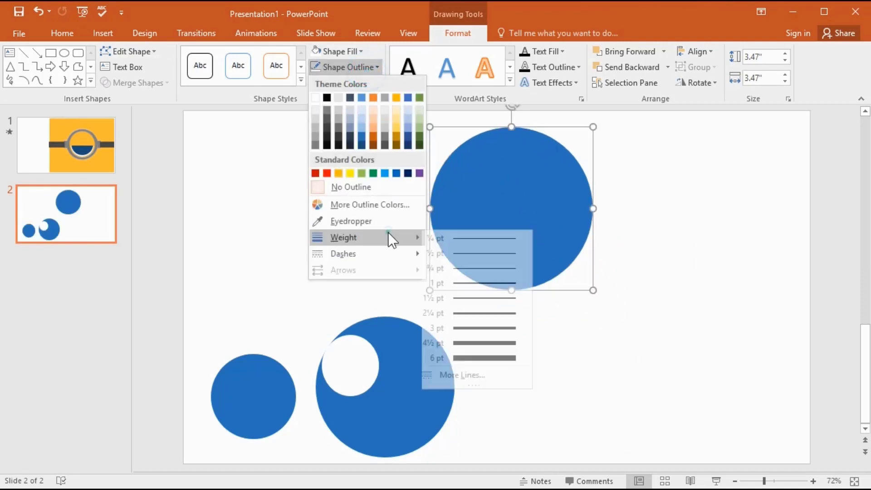
left_click(488, 375)
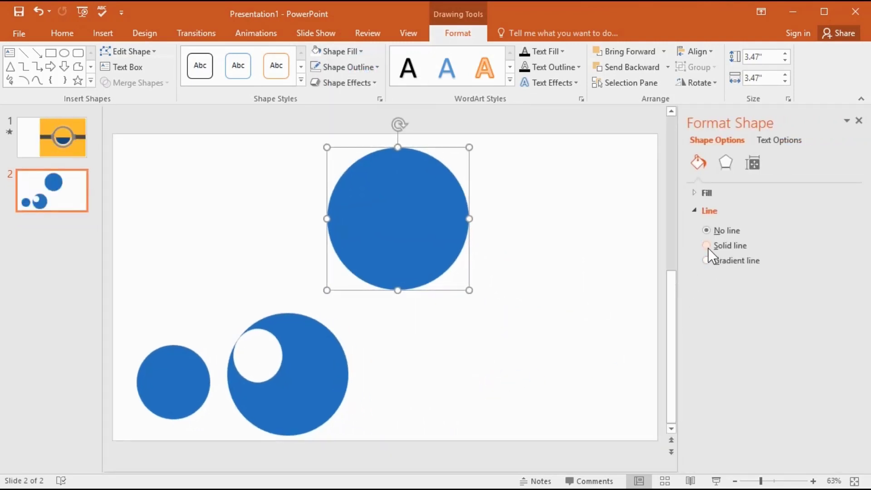
left_click(706, 245)
left_click(807, 323)
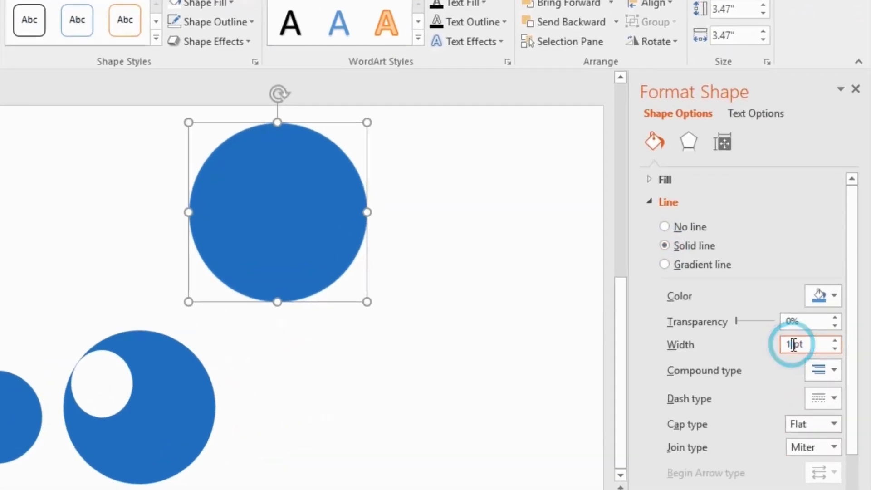
type("2")
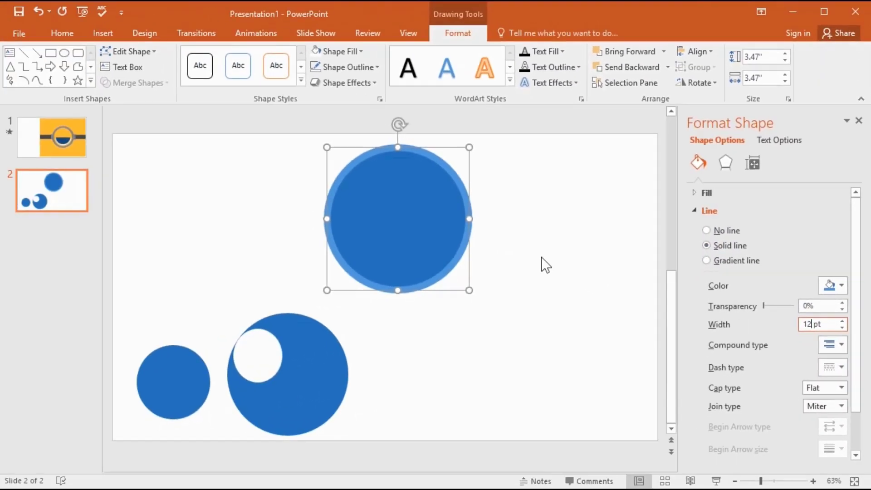
left_click(540, 257)
Step: Give the outlined circle a light gold fill and an orange outline, and place it right of the large blue circle
left_click(465, 242)
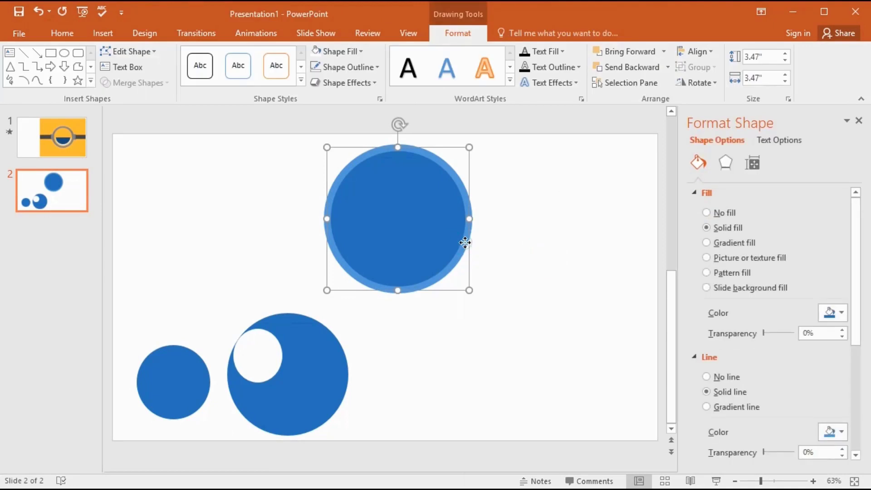
right_click(465, 243)
left_click(506, 203)
left_click(583, 285)
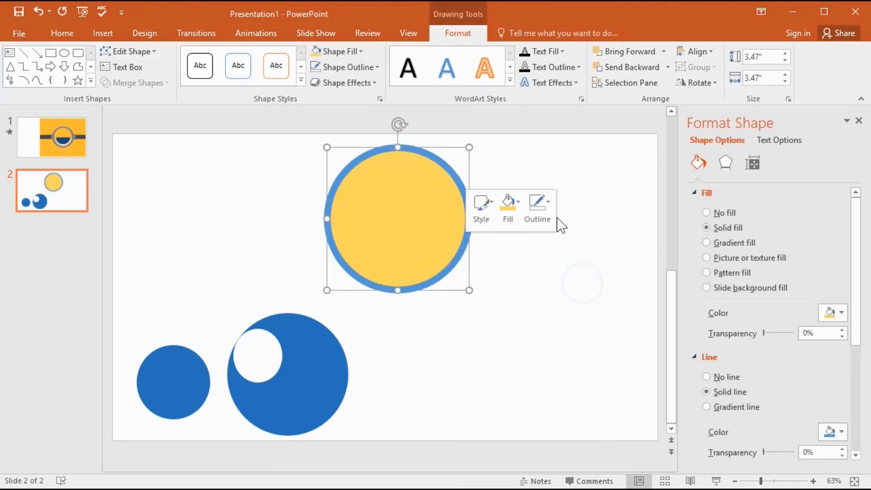
left_click(526, 204)
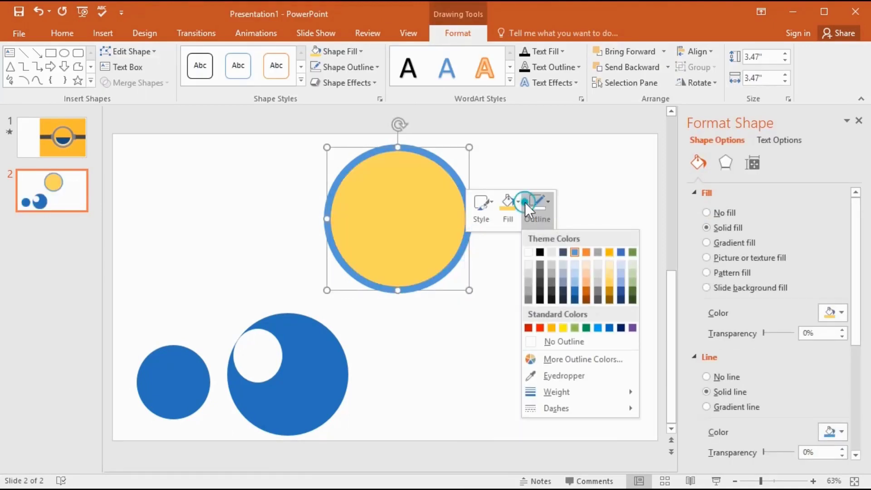
left_click(553, 325)
left_click(537, 339)
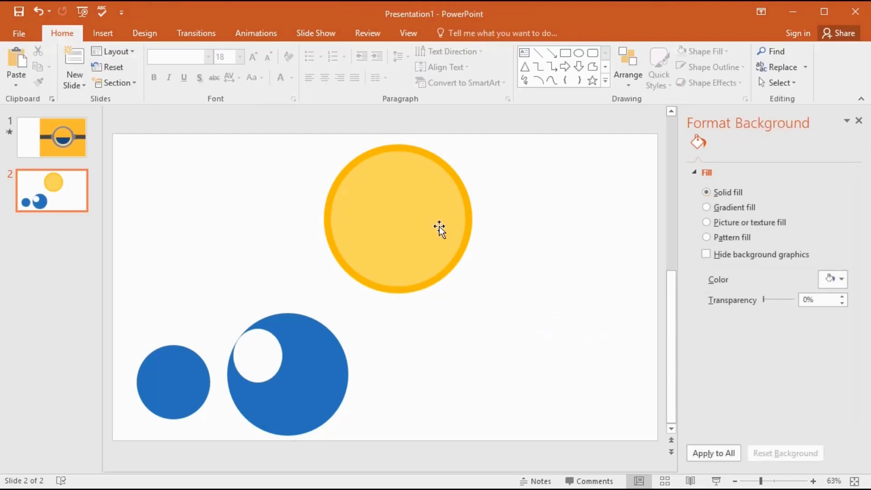
left_click_drag(434, 225, 474, 374)
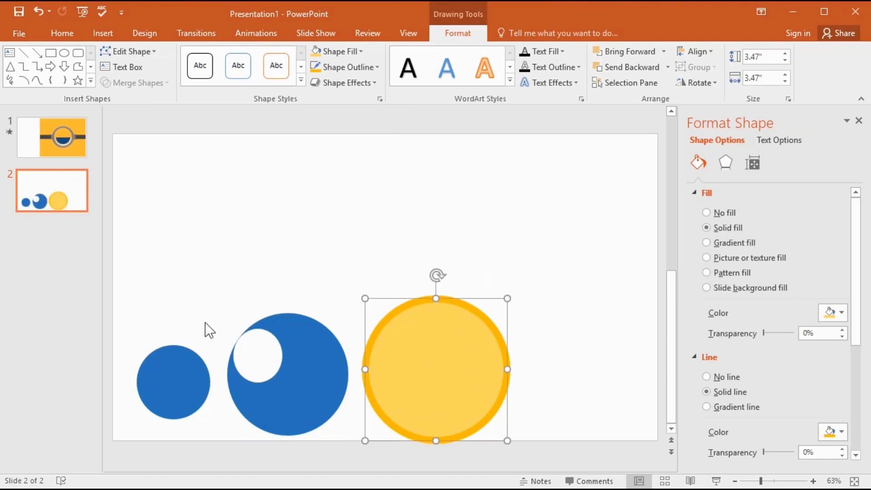
Step: Draw a square of about 2.77" and position it above the yellow circle
left_click(51, 52)
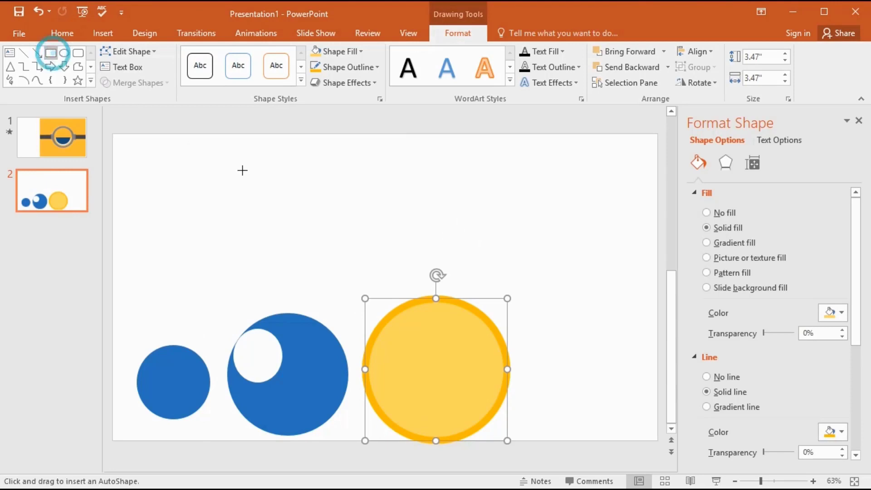
left_click_drag(415, 171, 472, 221)
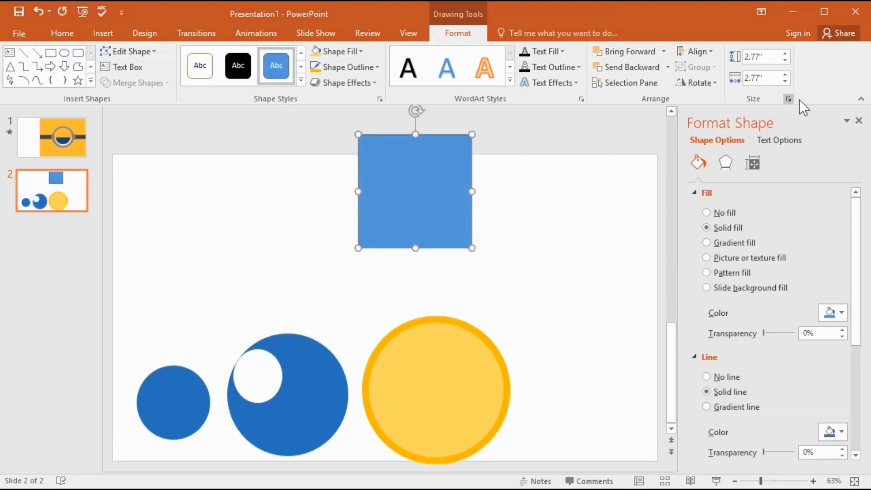
left_click_drag(443, 163, 468, 181)
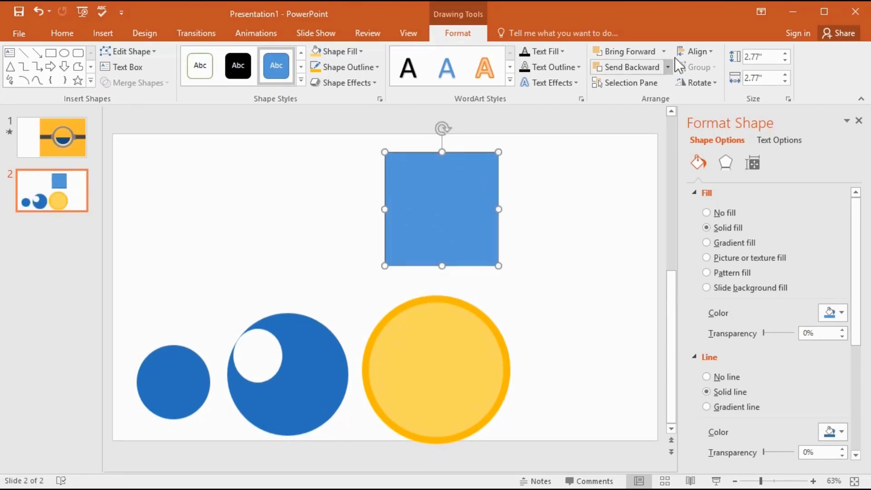
Step: Set the blue square's height to 4.02" and its width to 4.15"
left_click(761, 57)
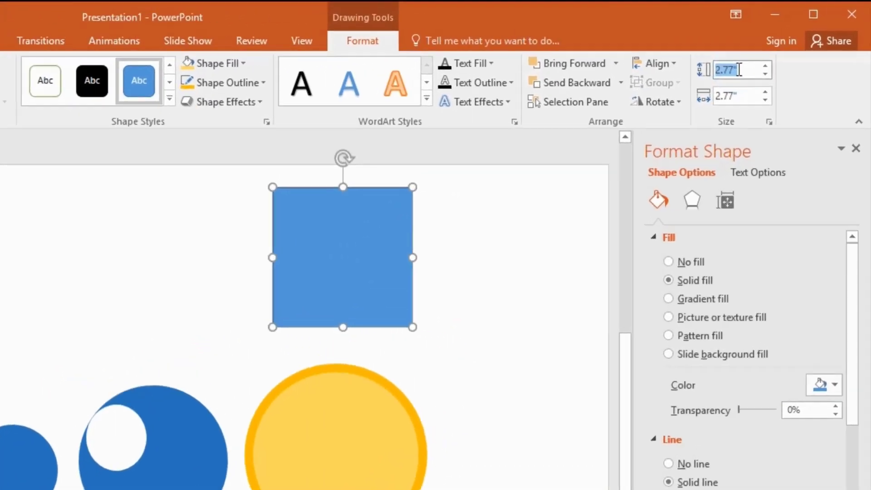
type("4")
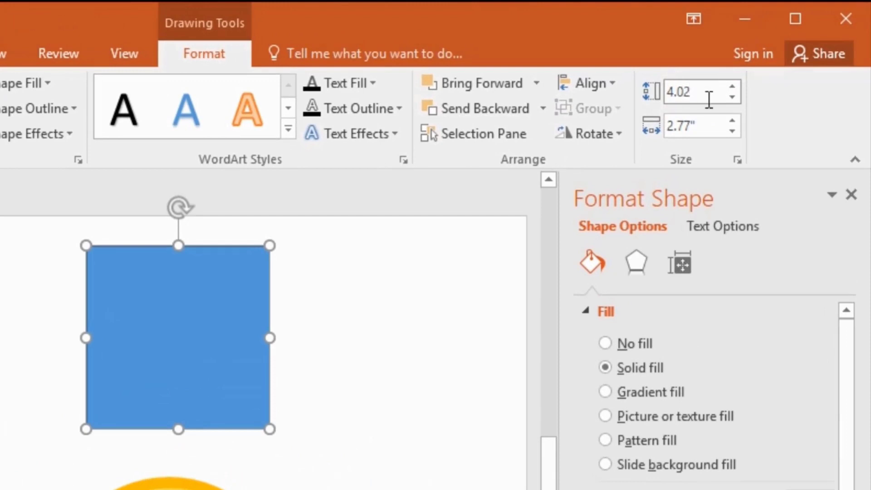
type(".02")
left_click(710, 127)
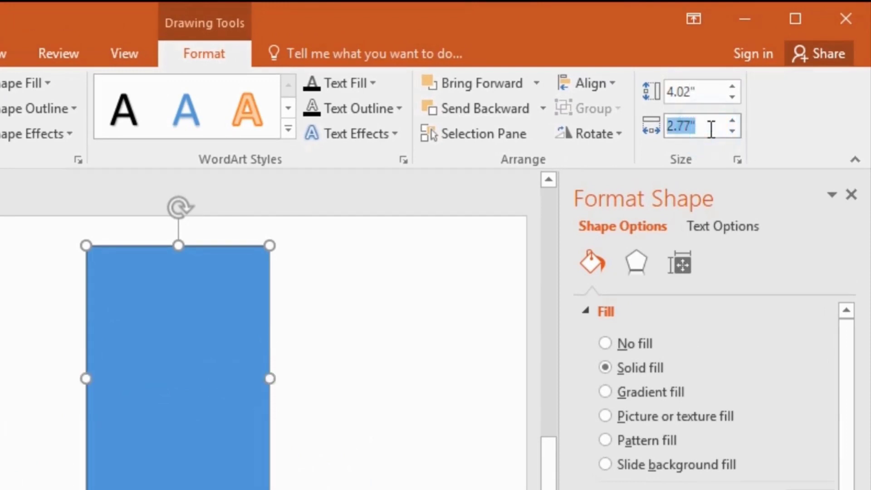
type("4")
type(".13")
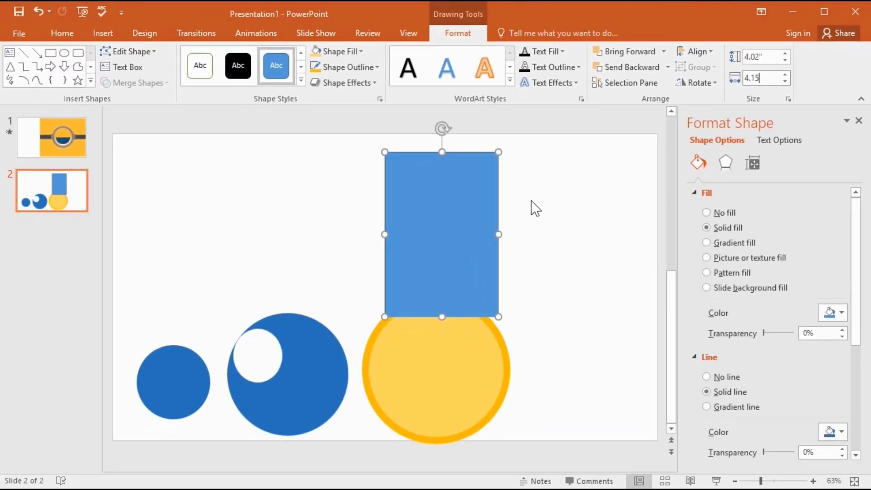
left_click(327, 344)
Step: Set the outline width of the blue 4.02" by 4.15" rectangle to 12 pt
double_click(507, 213)
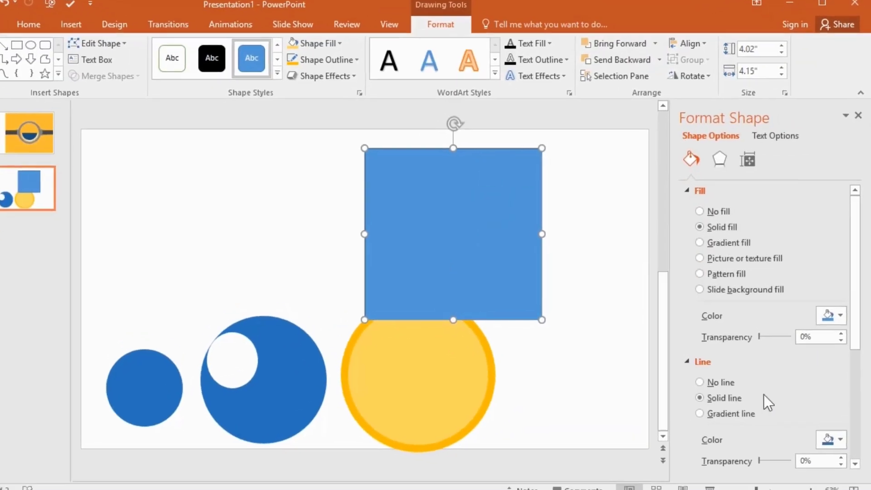
scroll(763, 393, "down", 3)
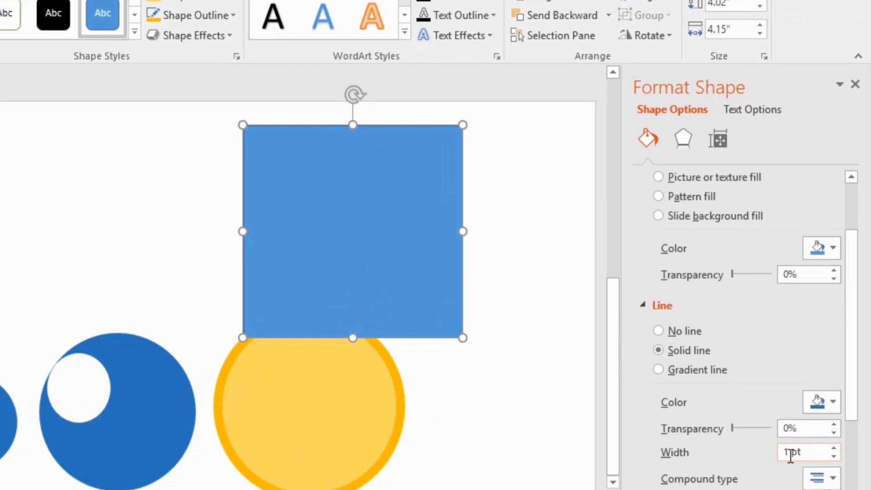
left_click(790, 453)
type("2")
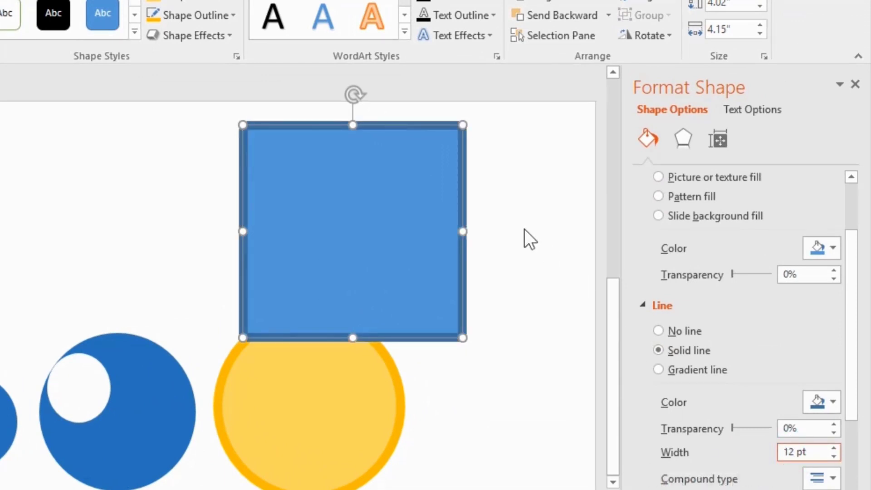
left_click(498, 219)
Step: Give the rectangle a light gold fill and an orange outline, and move it to the slide's upper-left area
left_click(463, 217)
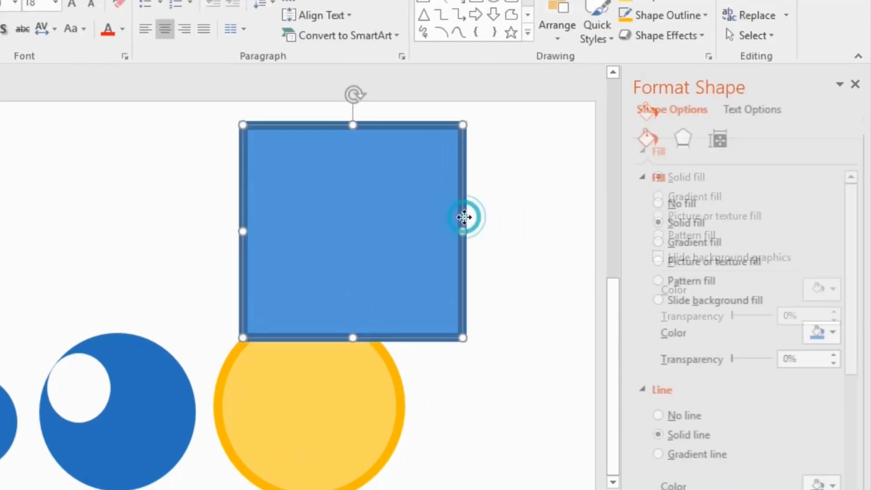
right_click(463, 217)
left_click(519, 183)
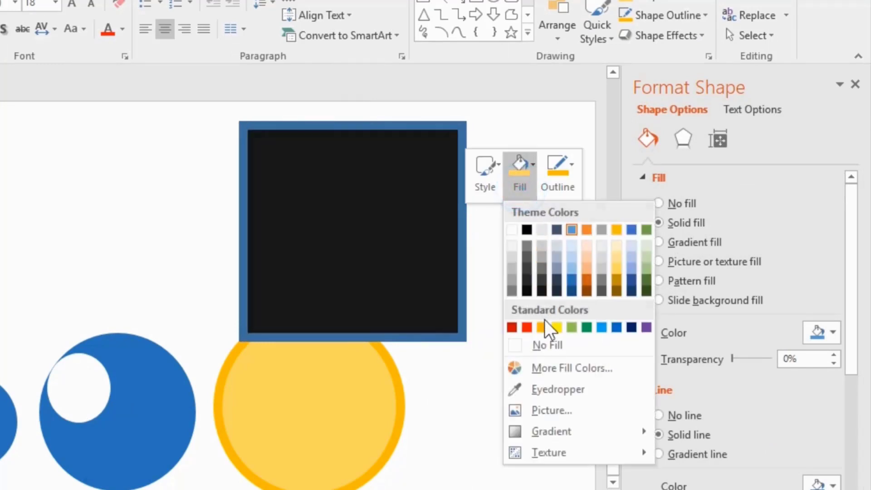
left_click(618, 271)
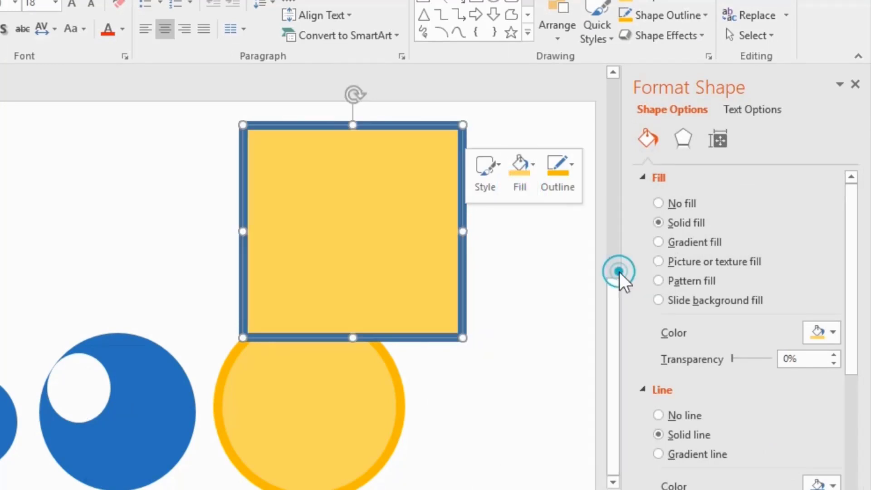
left_click(562, 156)
left_click(578, 327)
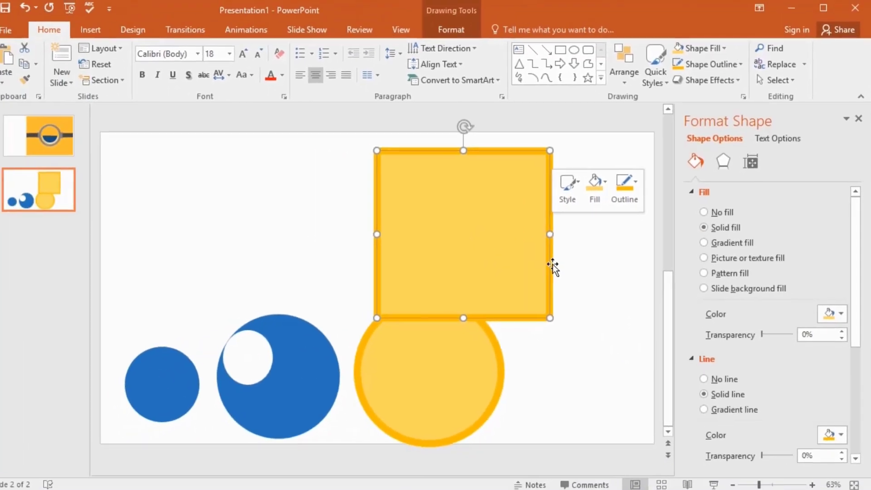
left_click_drag(553, 264, 303, 245)
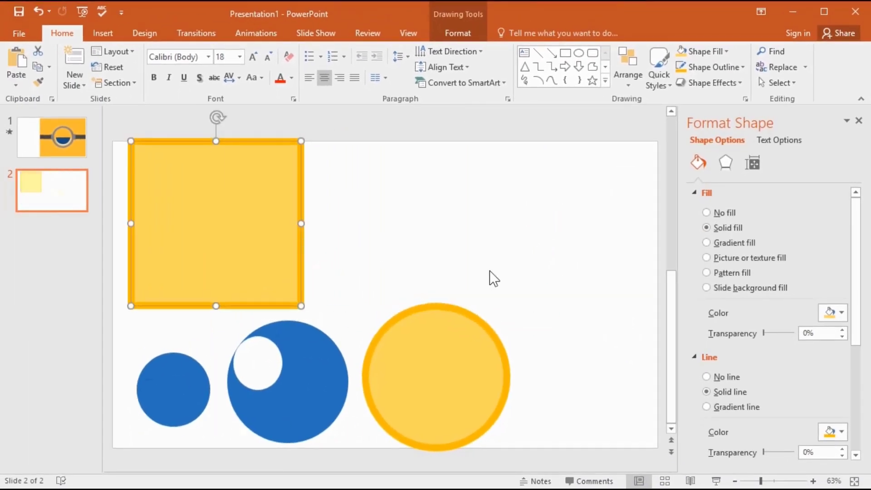
left_click(494, 271)
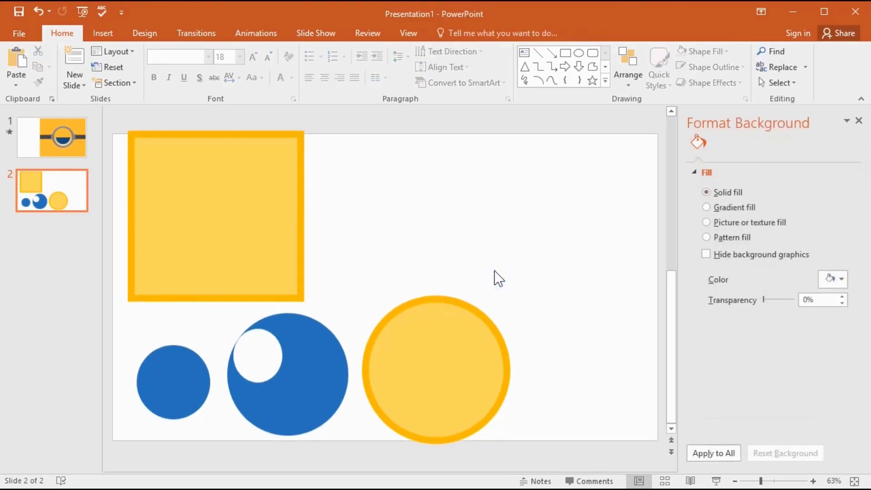
Step: Draw a large rectangle over the right half of the slide and shift it up past the slide's upper edge
left_click(563, 53)
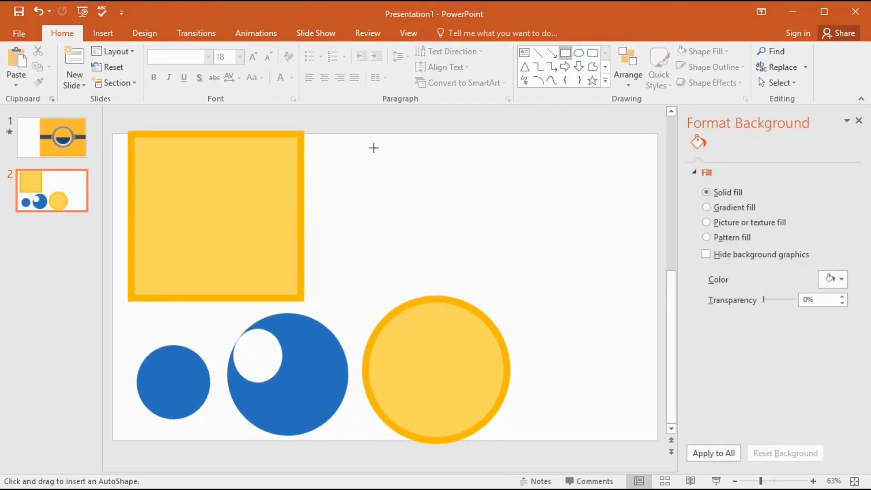
left_click_drag(348, 141, 640, 400)
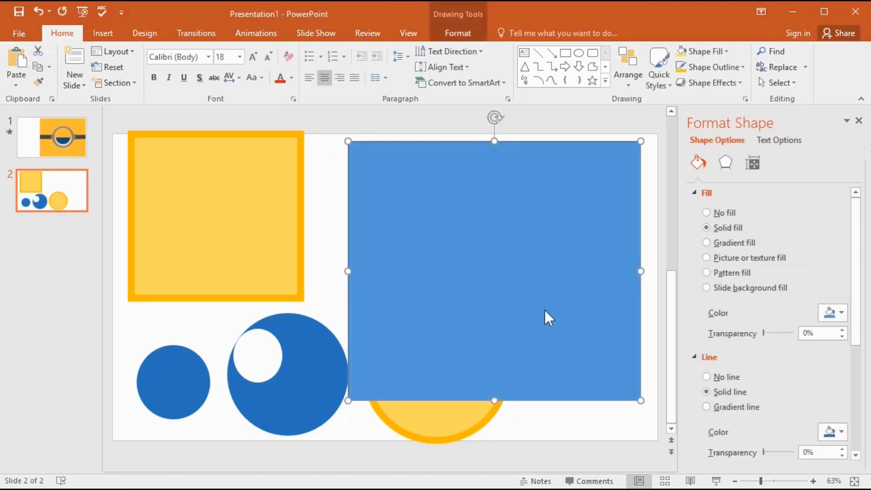
left_click_drag(543, 307, 543, 300)
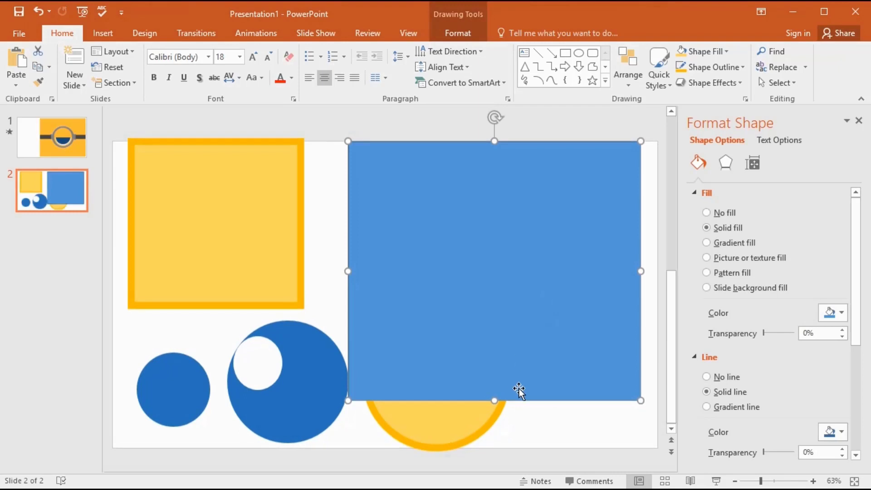
left_click(859, 120)
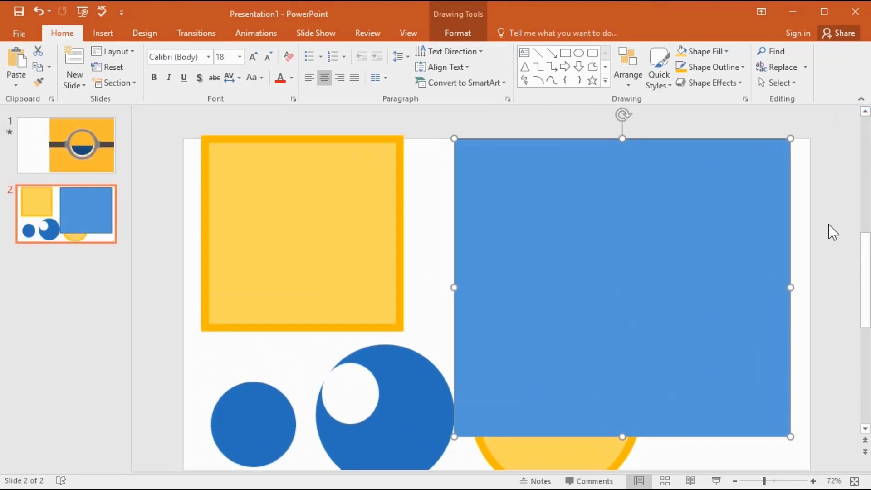
scroll(828, 224, "down", 2)
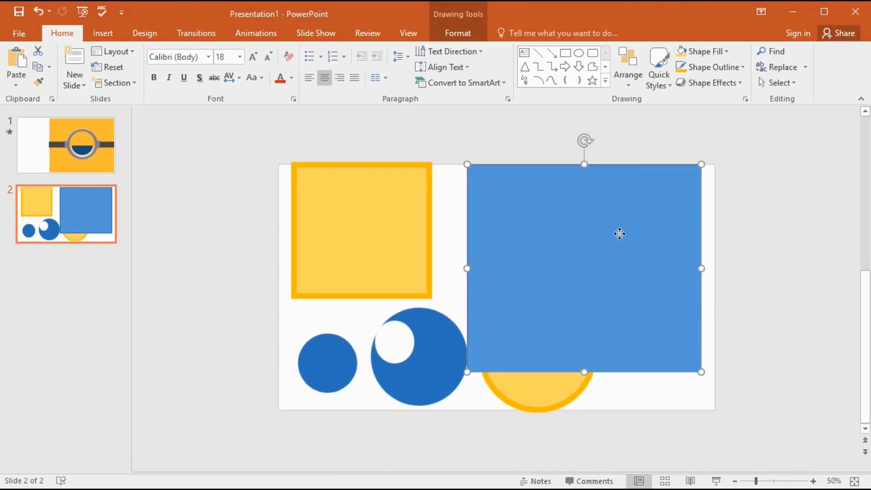
left_click_drag(619, 234, 619, 196)
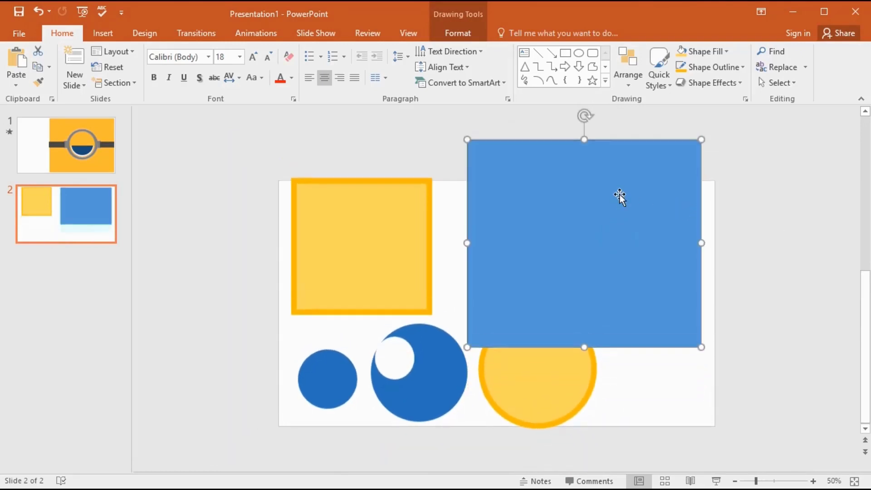
Step: Duplicate the yellow circle, centre the copy on the large blue rectangle and select both shapes
left_click(540, 362)
key("ctrl+c")
key("ctrl+v")
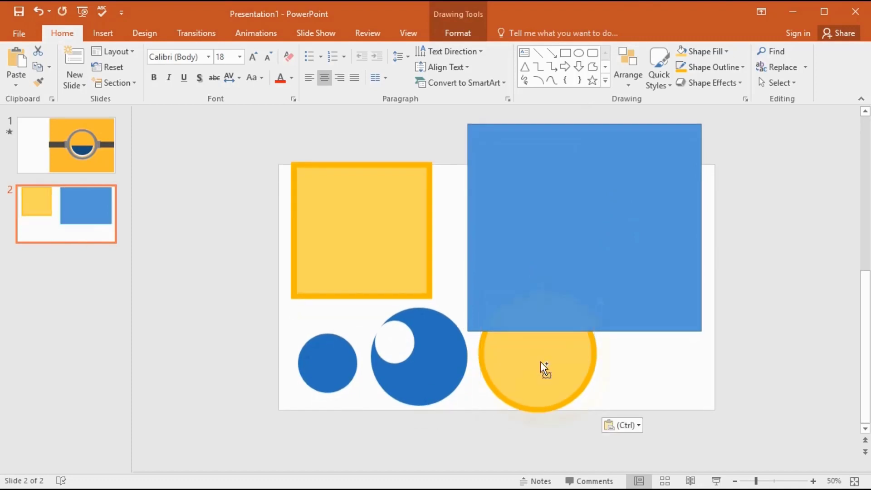
left_click_drag(540, 371, 582, 245)
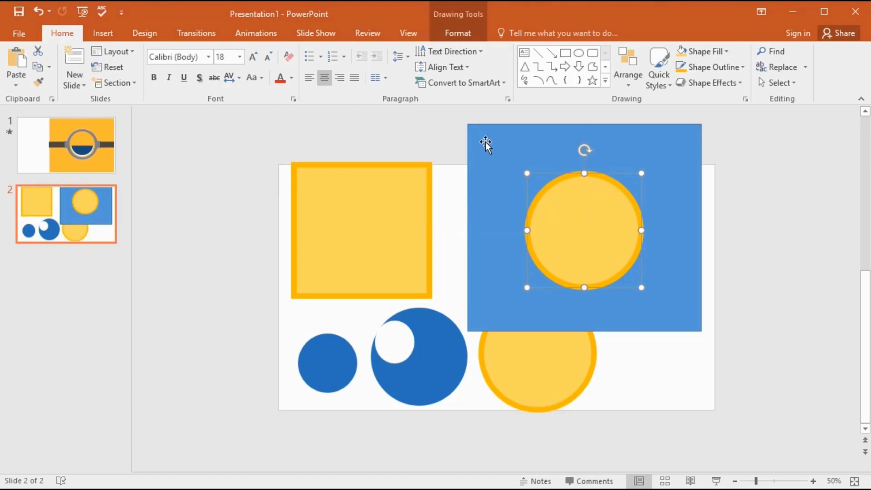
left_click(485, 142, "shift")
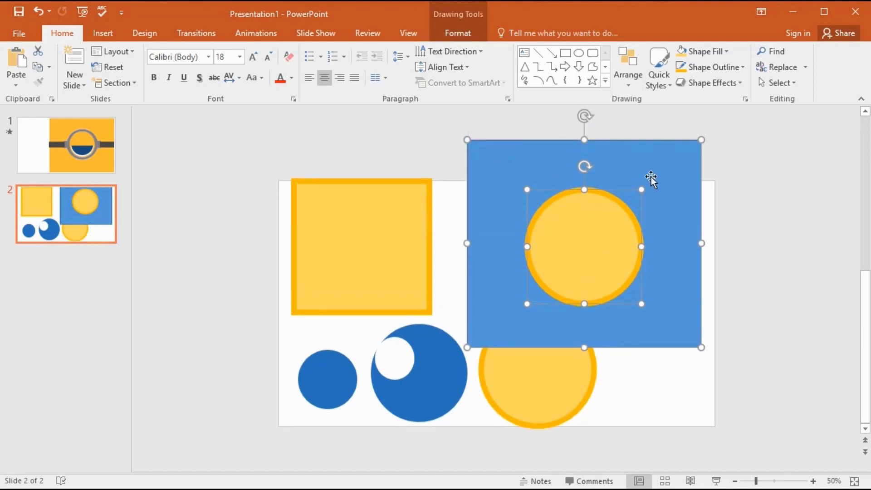
Step: Merge the selected large blue rectangle and centred yellow circle with the Combine operation
left_click(467, 34)
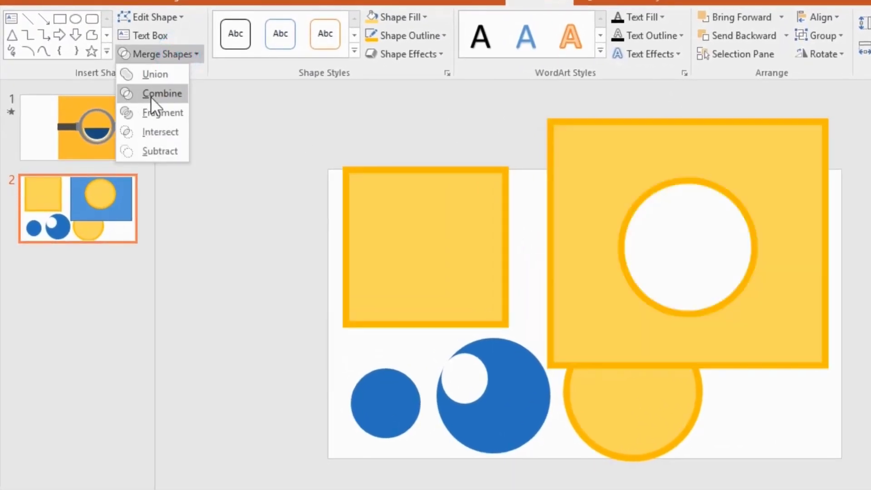
left_click(150, 97)
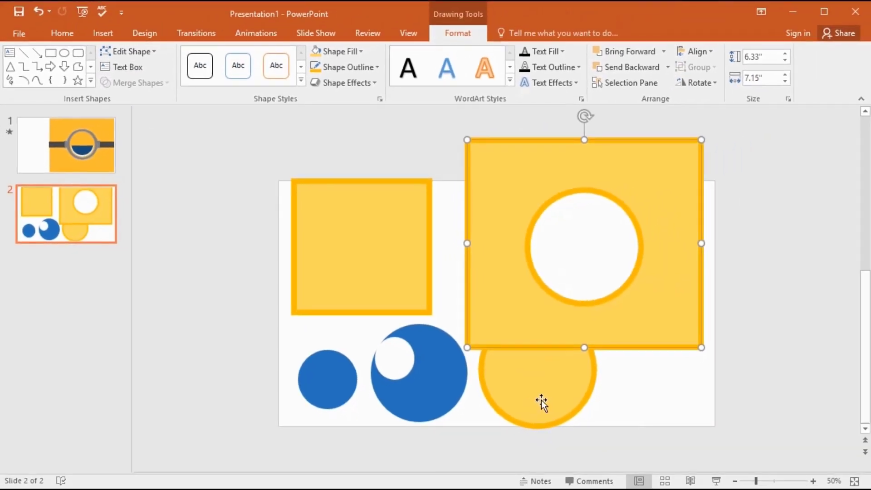
Step: Fill the yellow circle below the large combined shape with white, keeping its orange outline
left_click(540, 400)
scroll(541, 400, "down", 1)
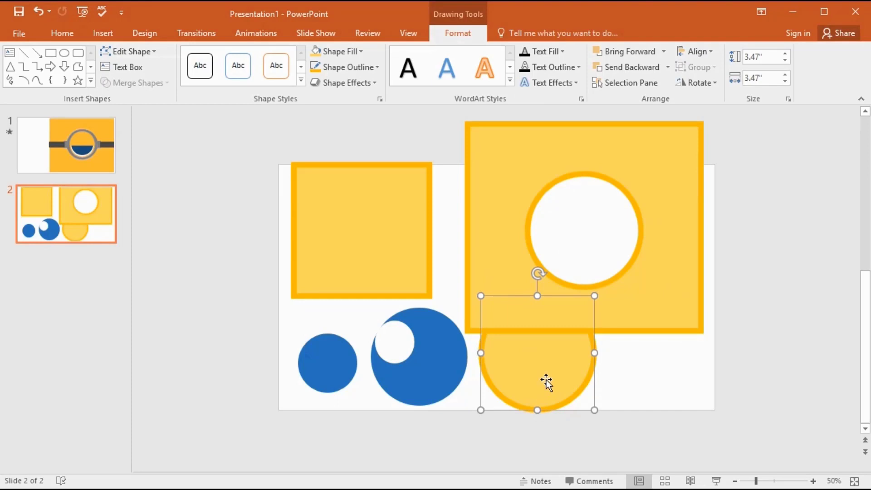
right_click(546, 380)
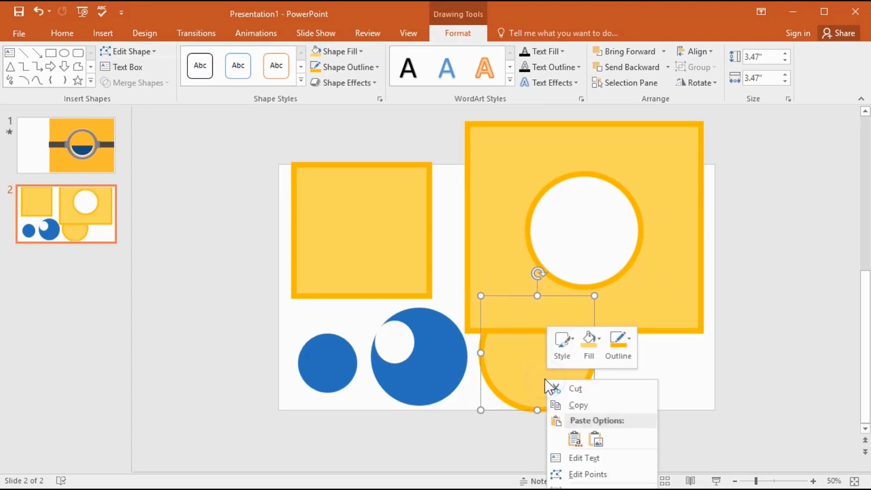
left_click(589, 350)
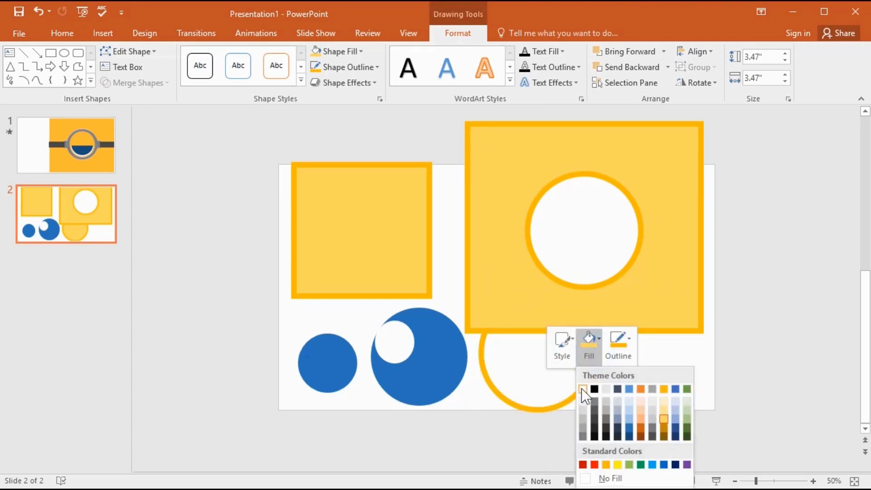
left_click(582, 389)
left_click(746, 368)
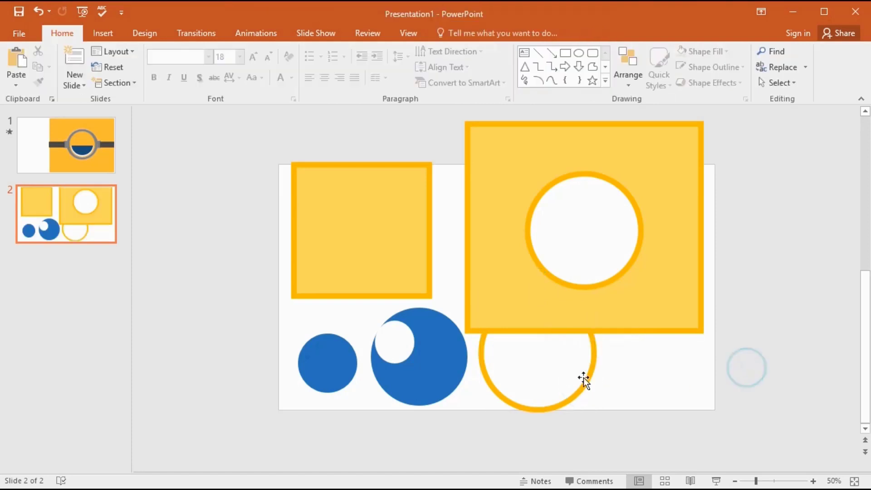
left_click(586, 383)
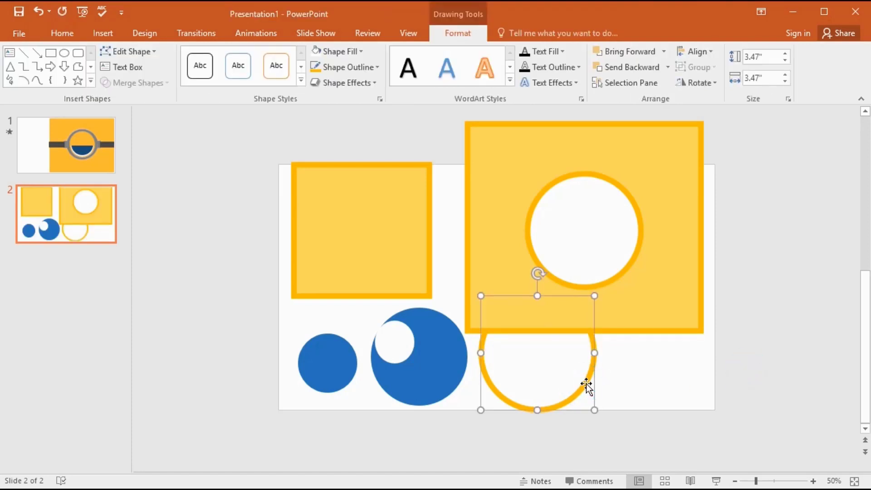
left_click(771, 320)
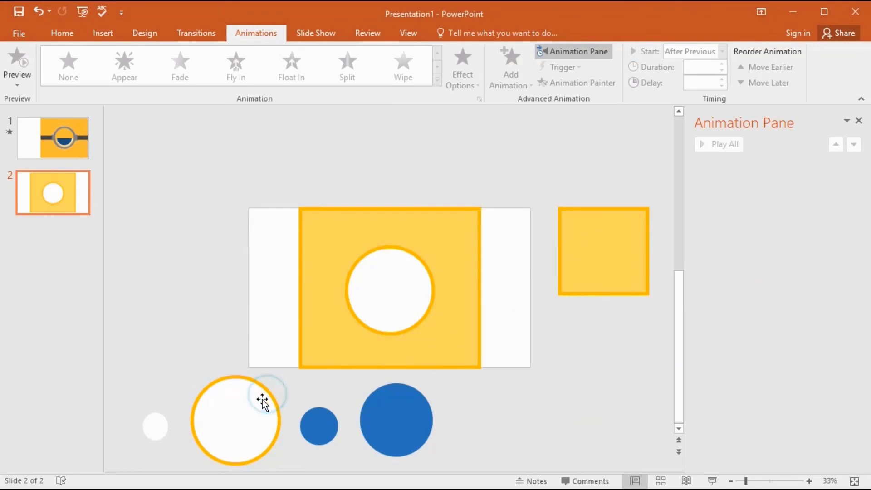
Step: Centre the white circle over the hole in the large yellow shape and place the small yellow rectangle over the circle's upper half as an eyelid
left_click(239, 407)
mouse_move(239, 406)
left_mouse_down()
mouse_move(371, 309)
mouse_move(395, 277)
left_mouse_up()
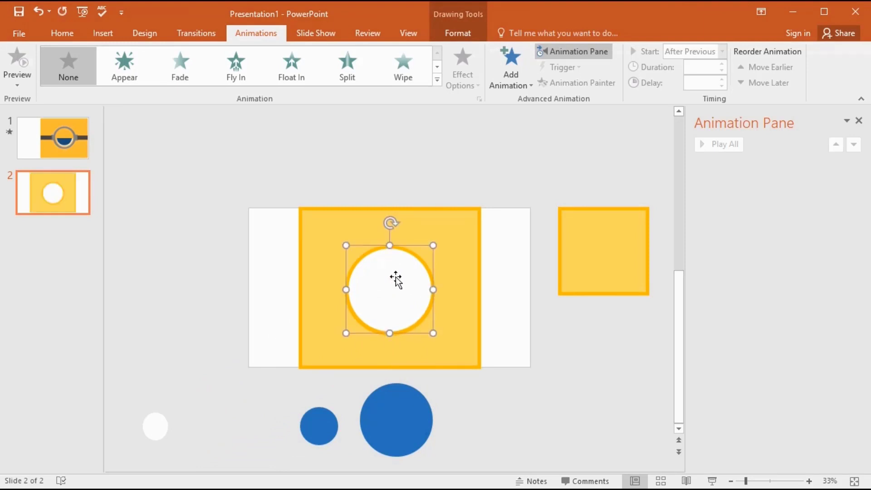
left_click(573, 224)
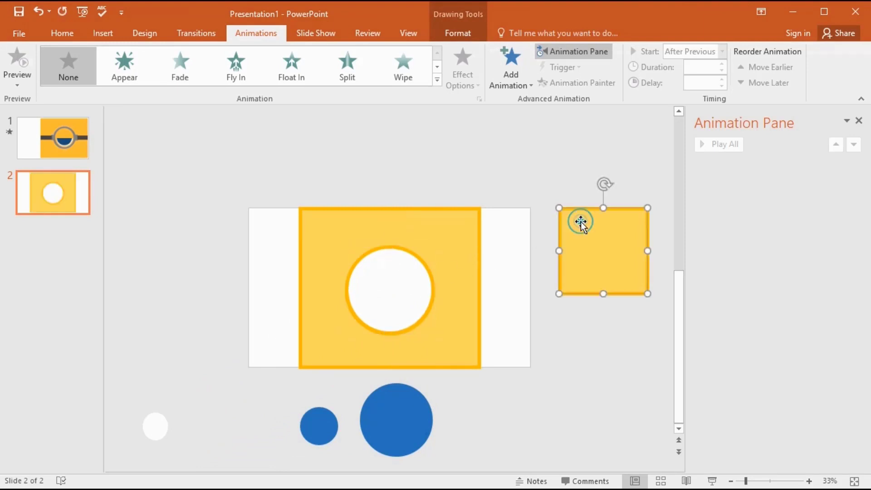
left_click_drag(601, 234, 389, 232)
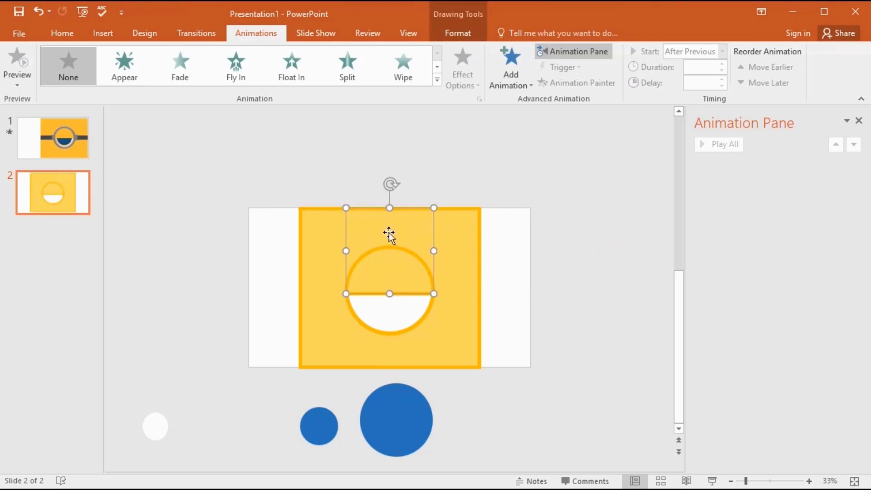
Step: Add a Down motion path animation to the small yellow eyelid rectangle
left_click(499, 76)
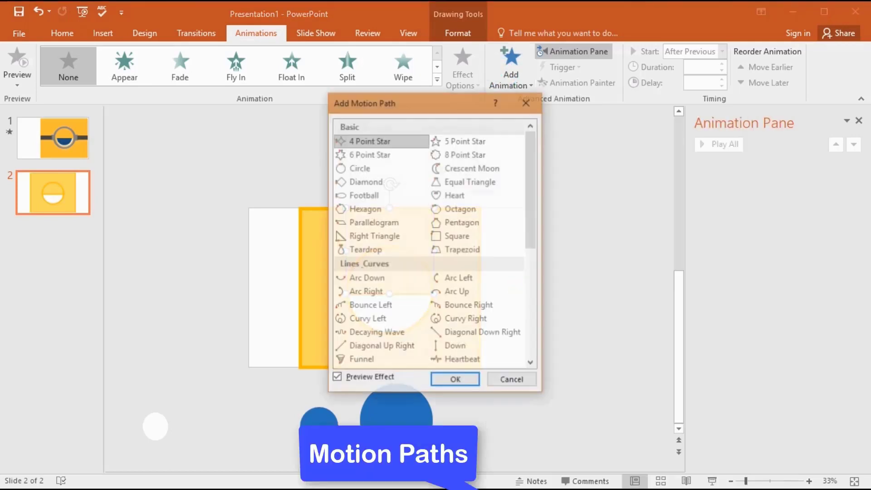
left_click(474, 344)
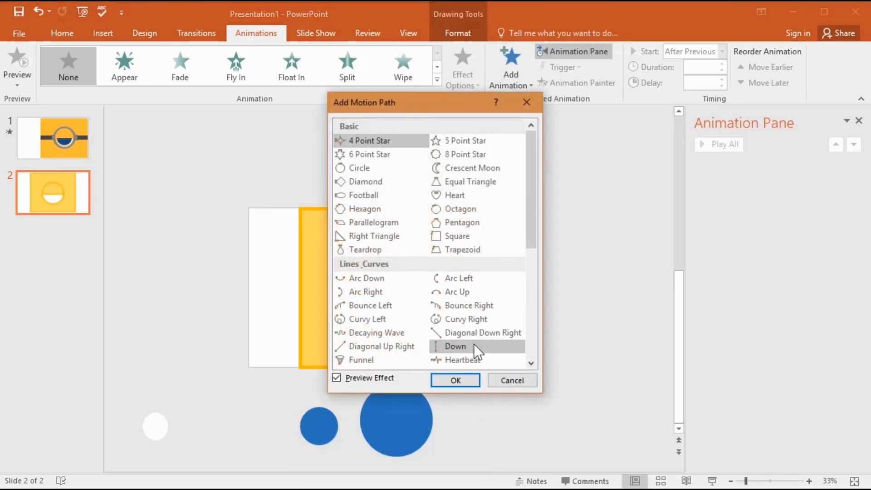
left_click(456, 380)
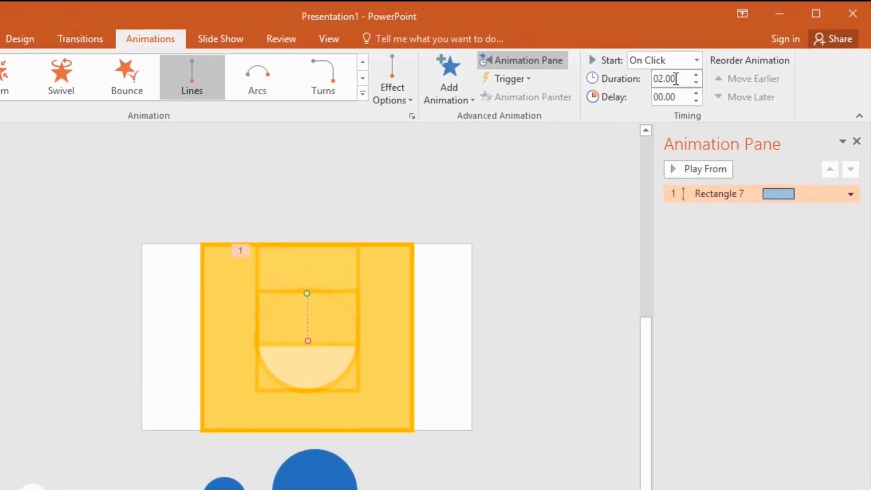
Step: Set the Down motion path to start After Previous with a duration of 00.15
left_click(721, 52)
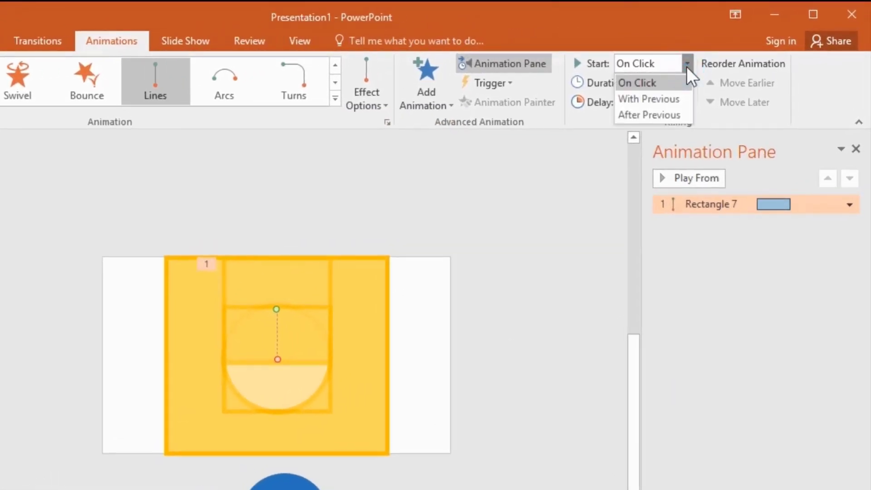
left_click(653, 117)
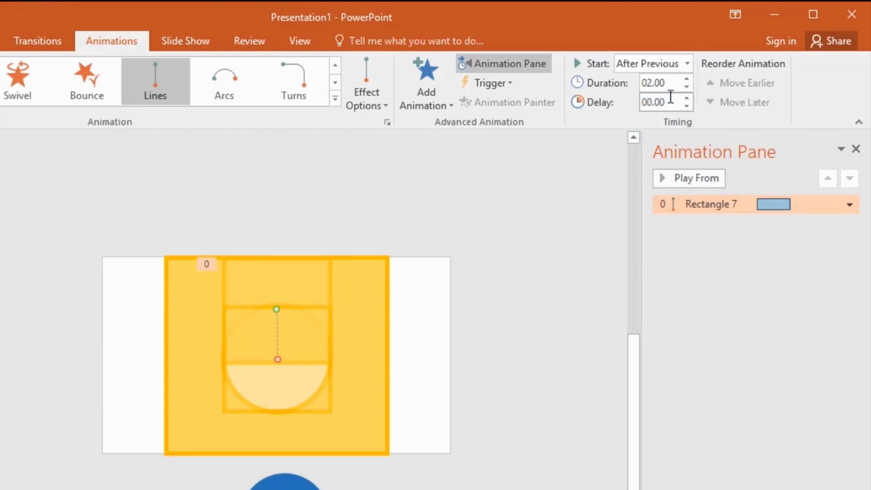
left_click(670, 83)
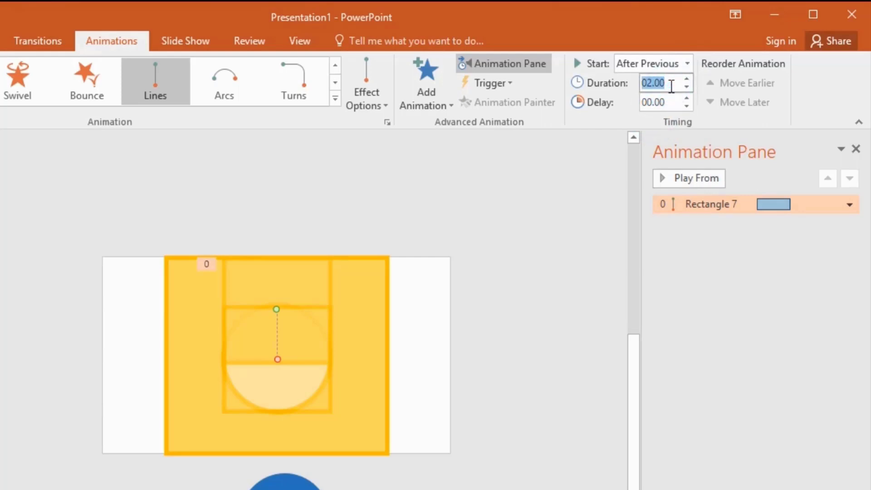
type("00.15")
Step: In the Down path's effect options, set the smooth end to 0.11 sec and turn on Auto-reverse
left_click(844, 208)
left_click(717, 285)
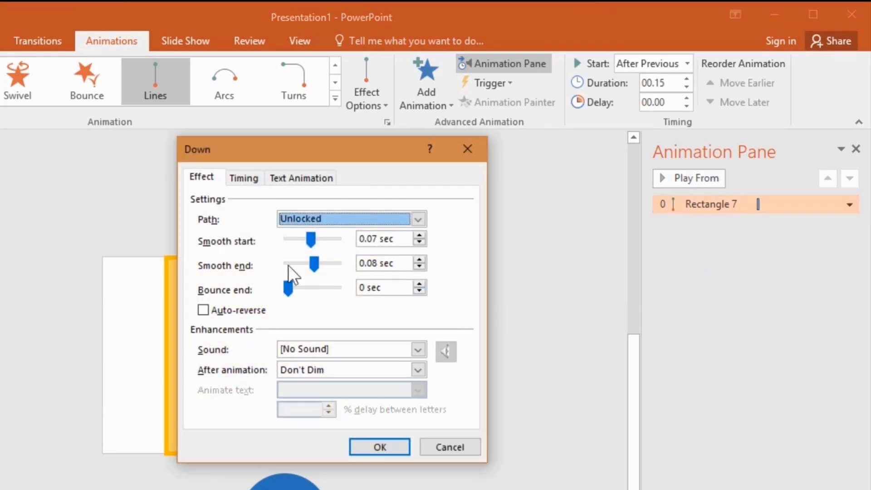
left_click_drag(313, 262, 322, 261)
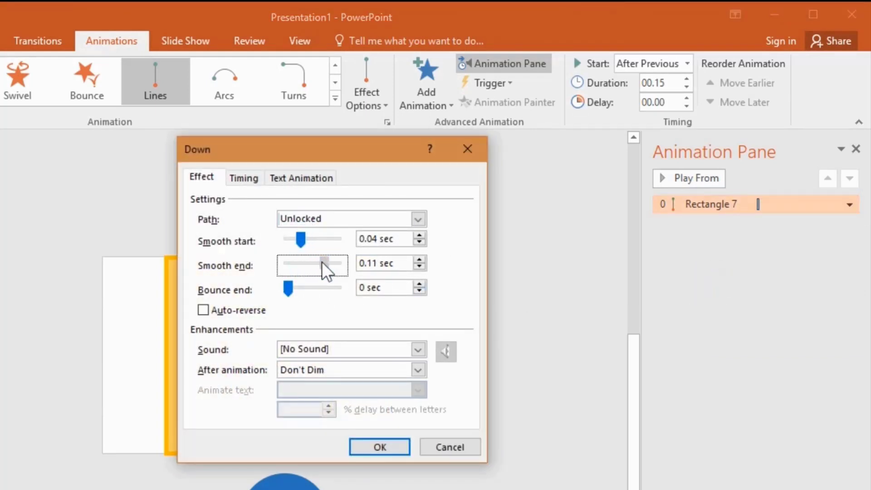
left_click(253, 306)
Step: Set the Down motion path to repeat 2 times and apply the effect settings
left_click(252, 178)
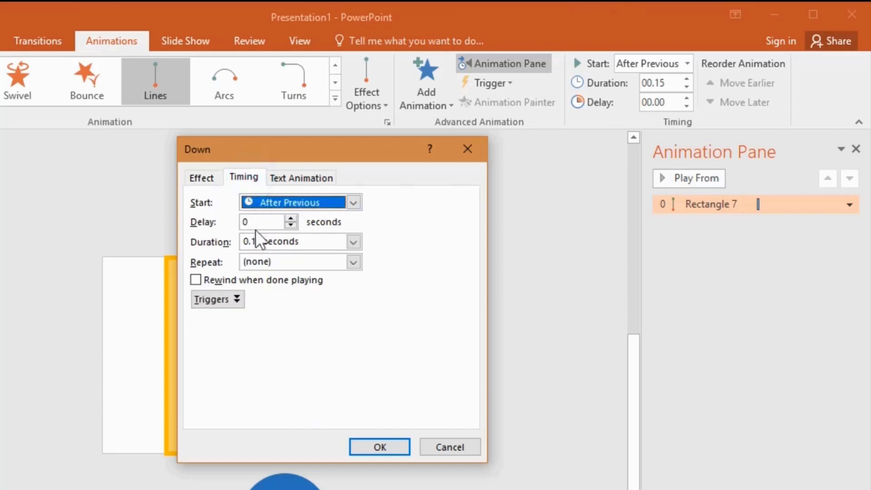
left_click(353, 262)
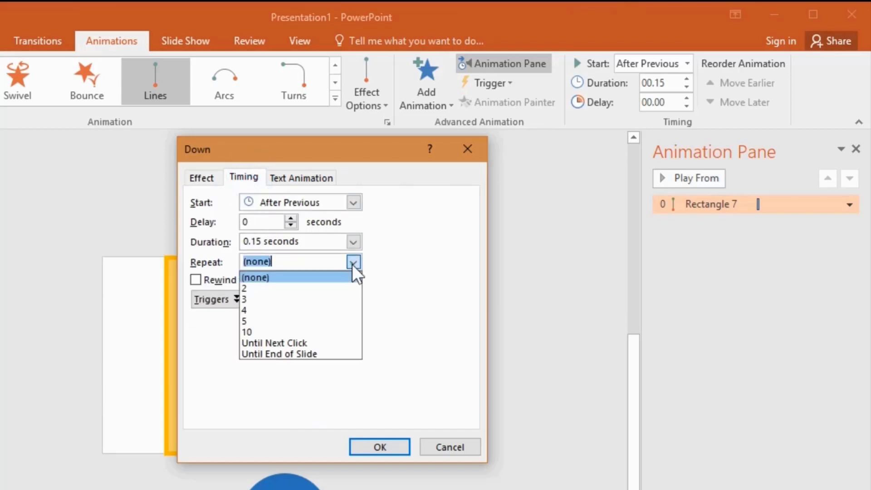
left_click(340, 290)
left_click(376, 446)
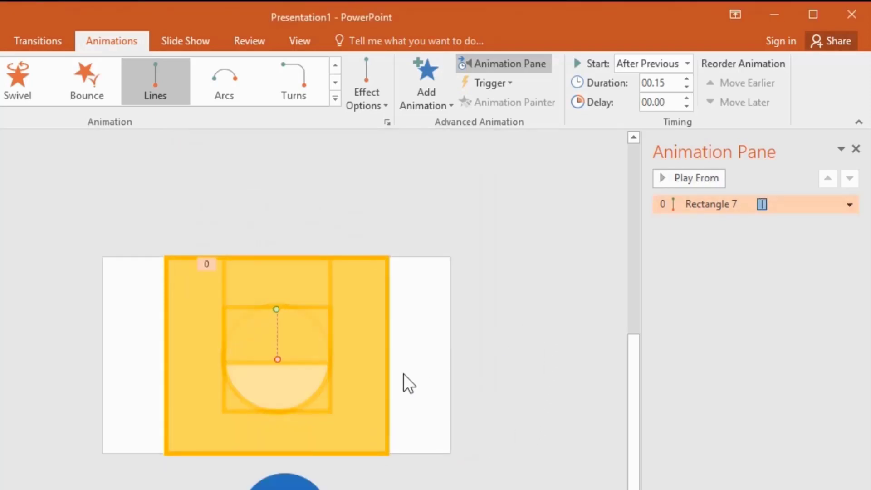
left_click(420, 367)
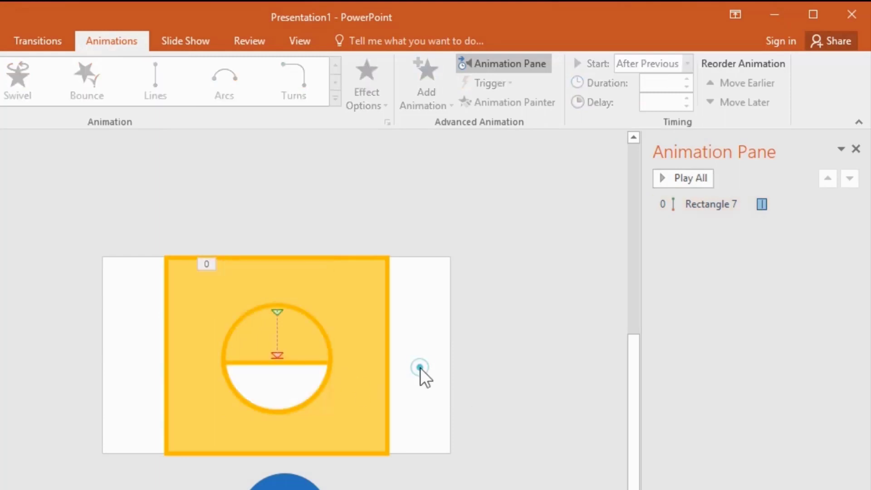
Step: Add an Up motion path to the eyelid rectangle as a second animation
left_click(311, 342)
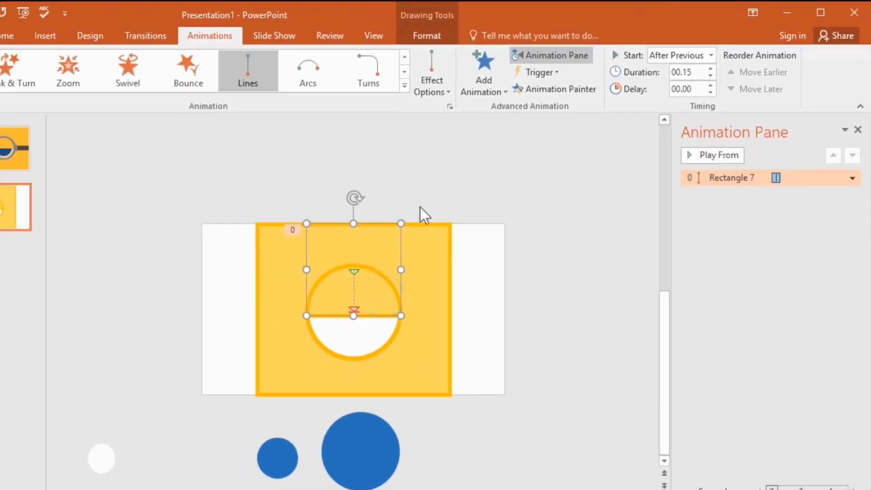
left_click(419, 102)
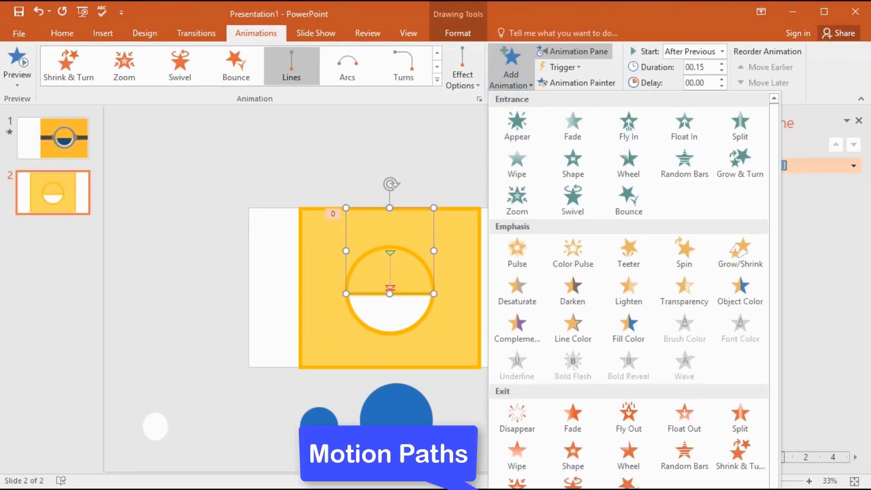
left_click(535, 485)
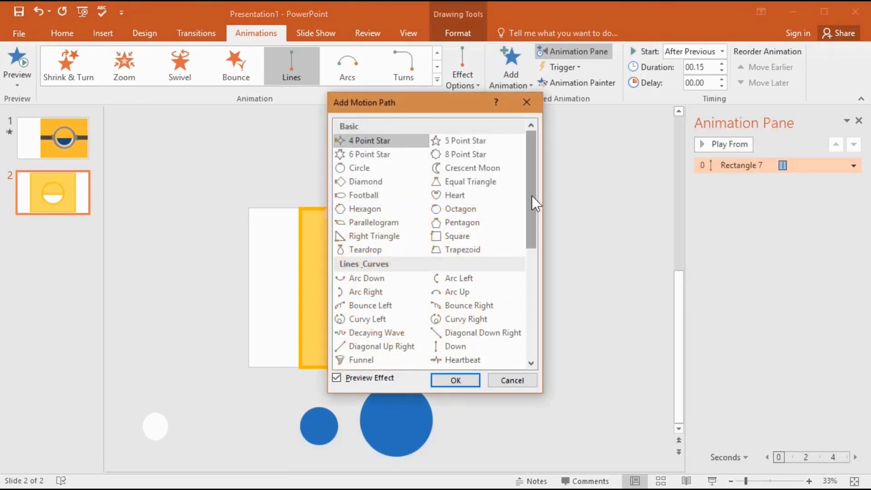
left_click_drag(531, 195, 531, 276)
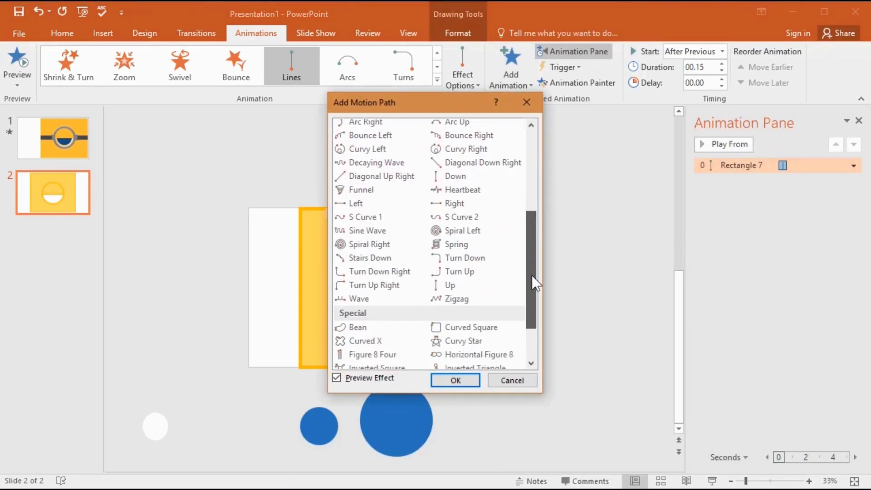
left_click(485, 279)
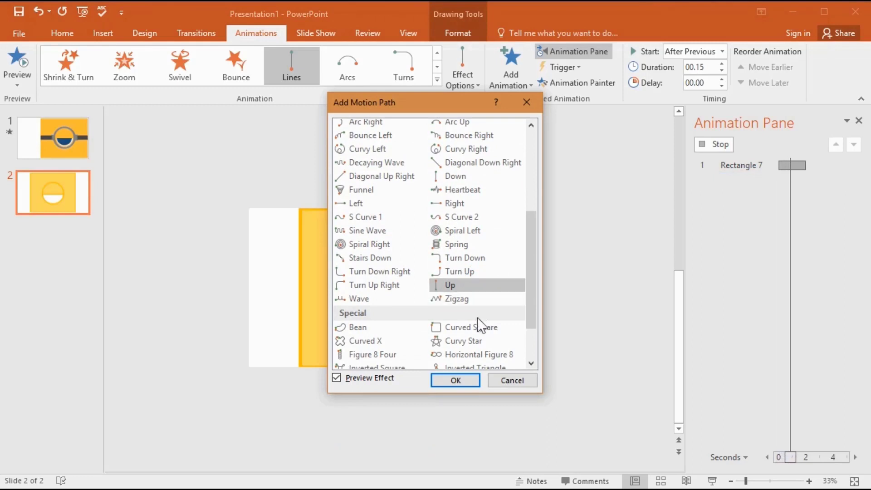
left_click(464, 375)
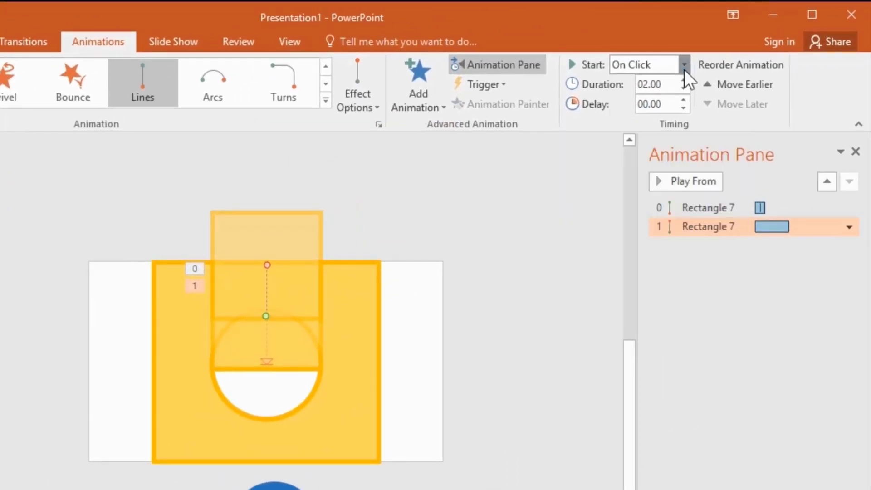
Step: Set the Up path to start After Previous with a duration of 00.50, and extend its end point further upward
left_click(714, 54)
left_click(660, 116)
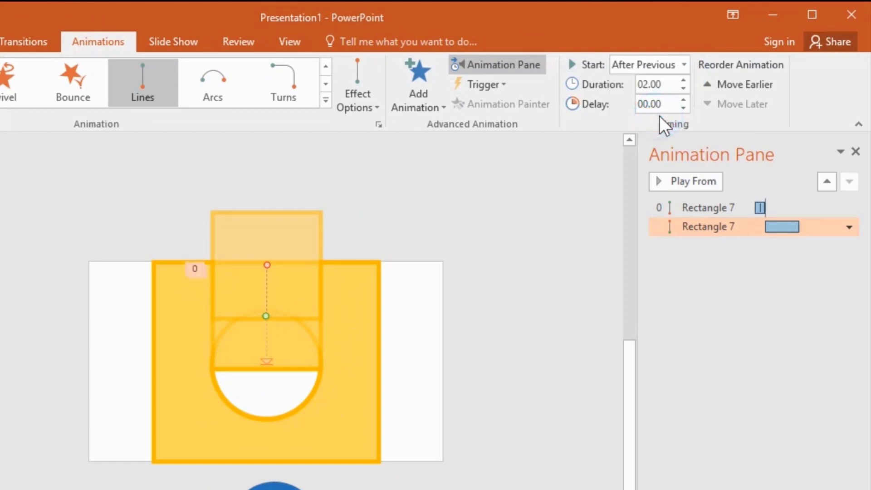
left_click(668, 86)
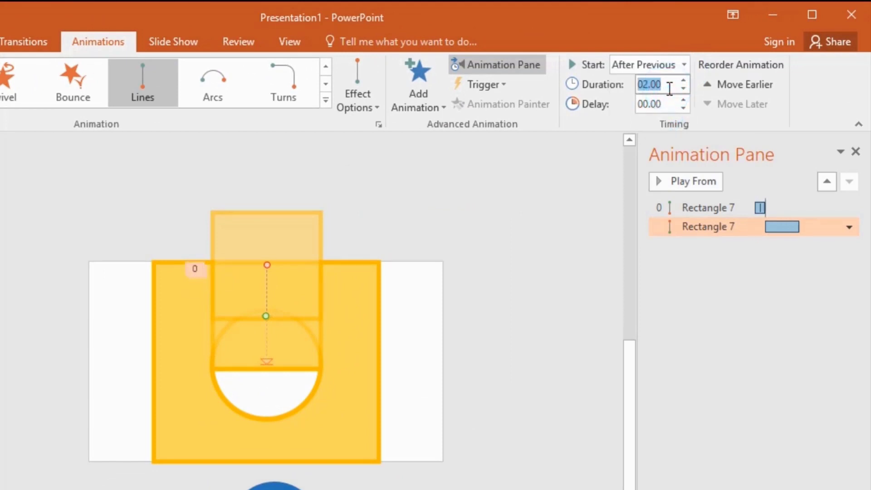
type("00.50")
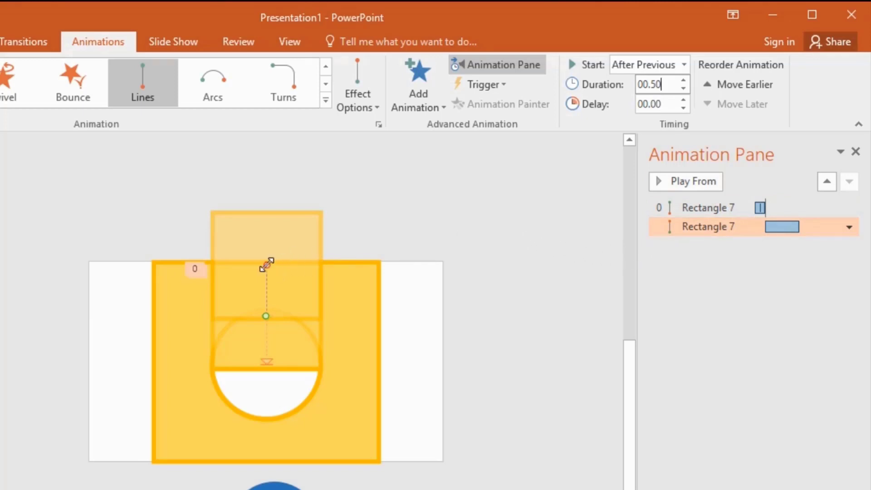
key("Return")
left_click_drag(267, 264, 267, 252)
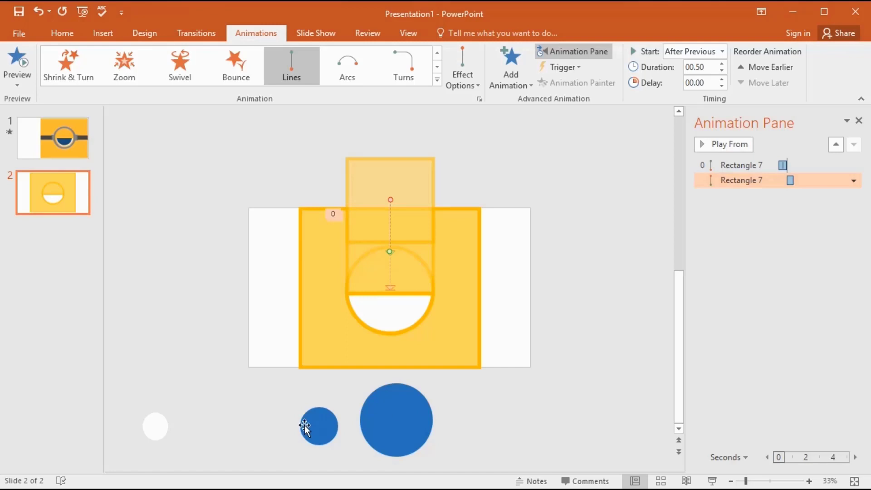
Step: Move the small blue circle onto the centre of the white eye circle
mouse_move(303, 426)
left_mouse_down()
mouse_move(370, 320)
mouse_move(375, 296)
left_mouse_up()
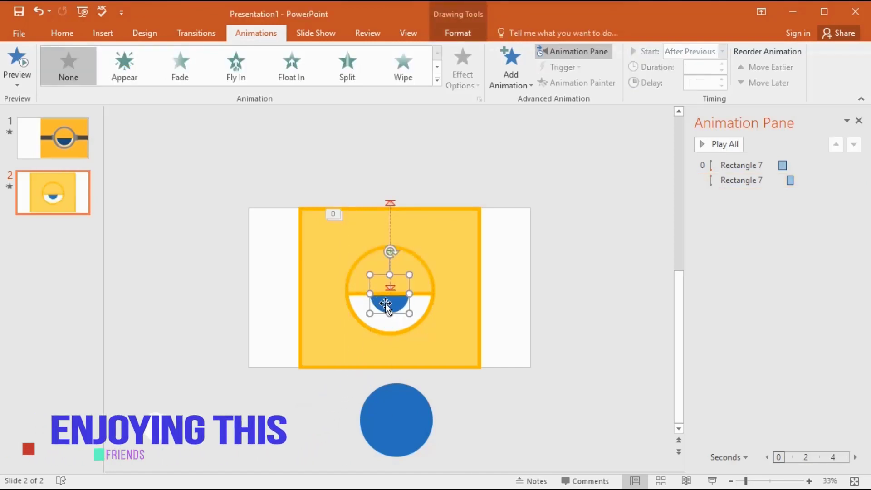
left_click_drag(384, 305, 386, 305)
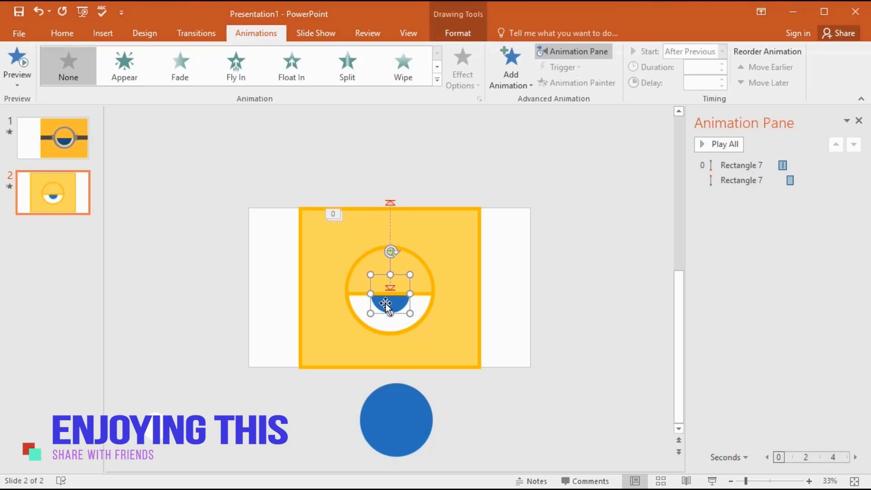
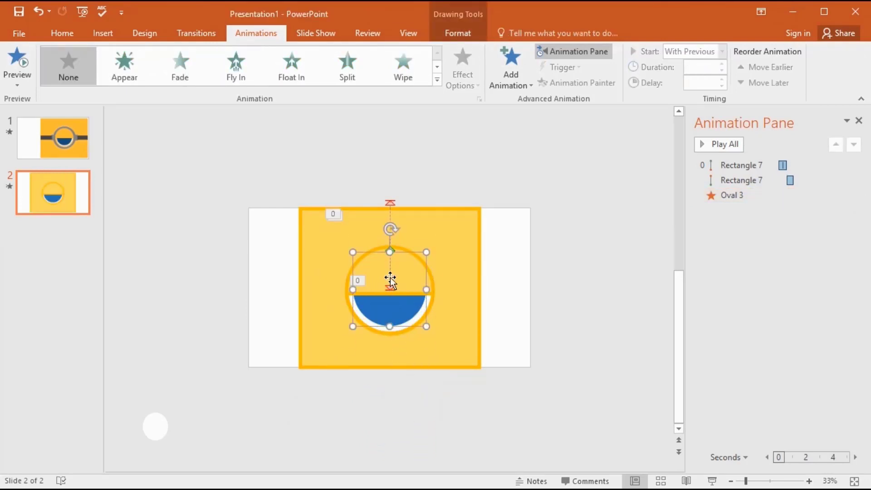
Step: Add a Pinwheel entrance effect to the large blue circle
left_click(389, 313)
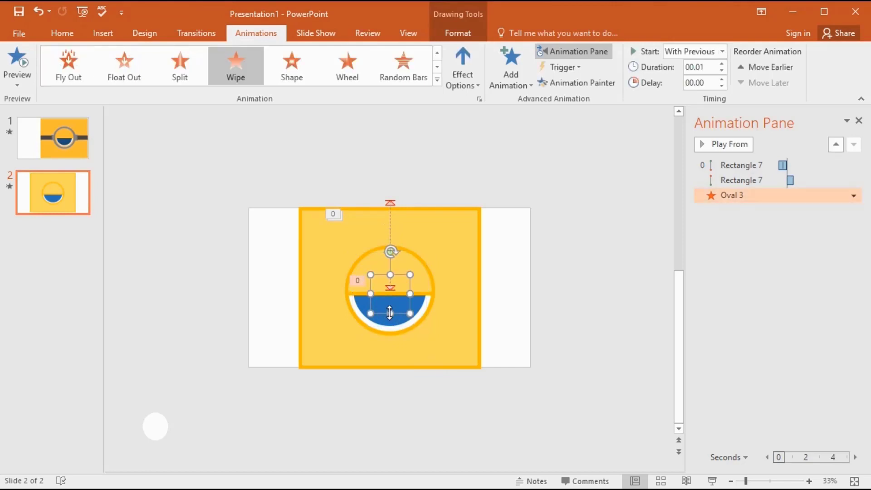
left_click(390, 324)
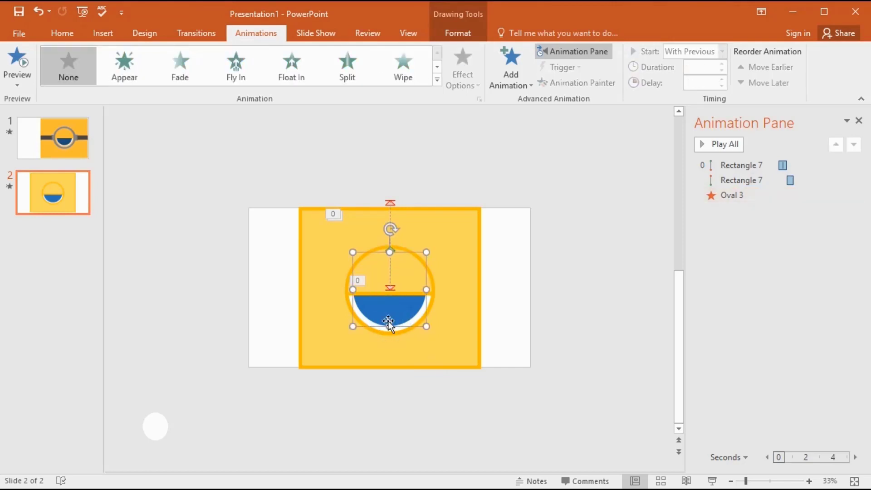
left_click(512, 65)
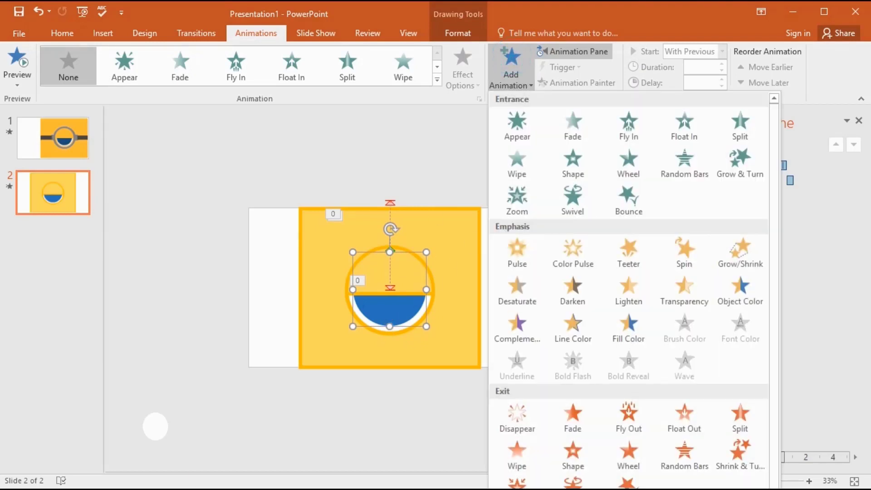
key("Escape")
left_click_drag(518, 173, 521, 233)
left_click(380, 350)
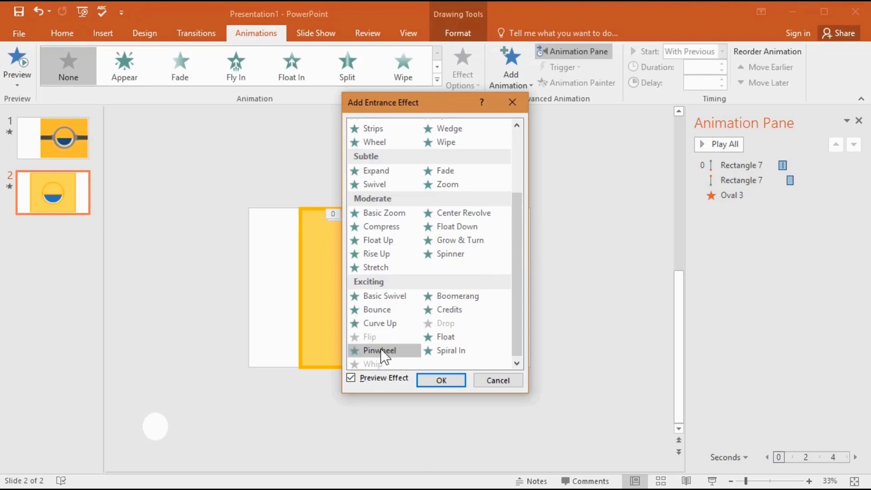
left_click(430, 381)
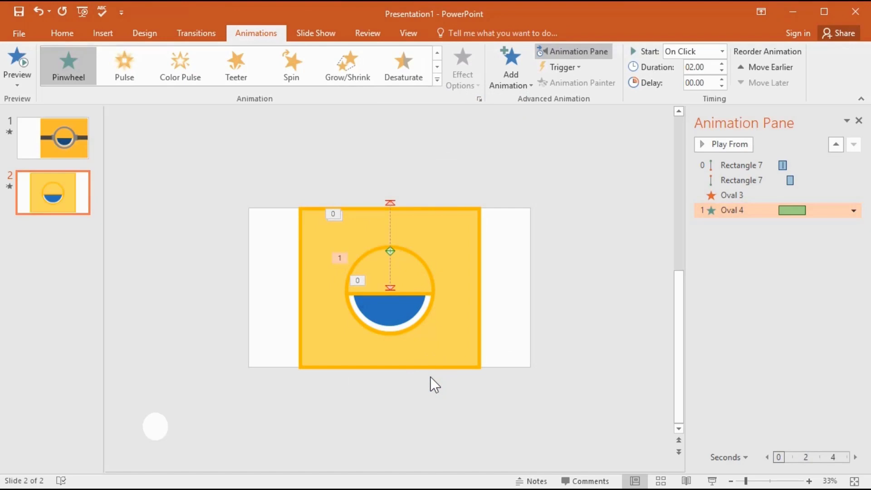
Step: Set the blue circle's Pinwheel effect to start After Previous with a duration of 00.25
left_click(721, 51)
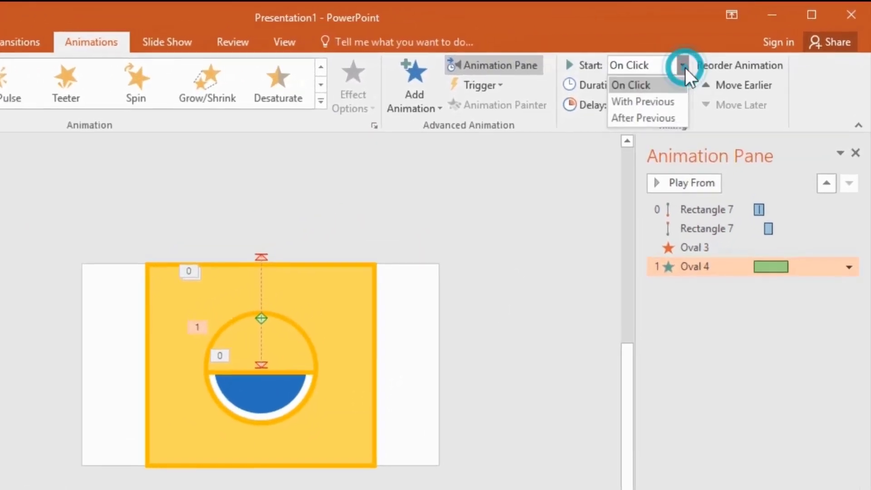
left_click(657, 115)
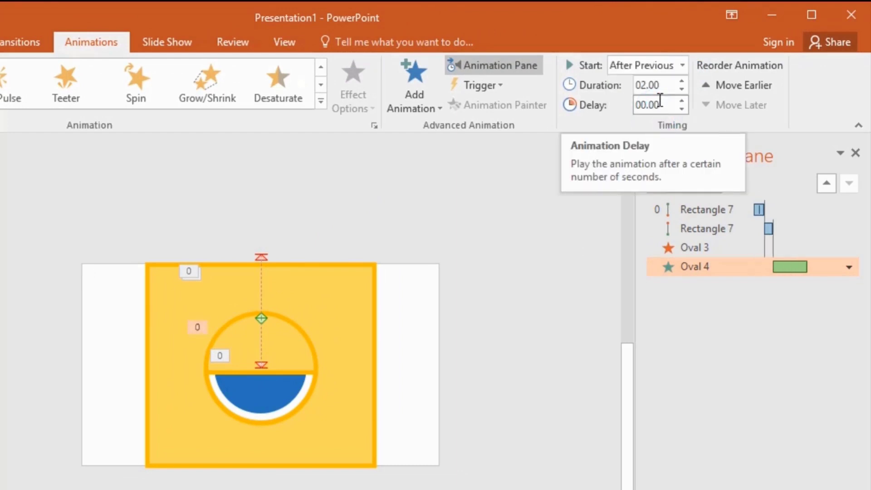
left_click(680, 89)
left_click(680, 89)
left_click(680, 89)
left_click(679, 89)
left_click(680, 88)
left_click(680, 88)
left_click(680, 88)
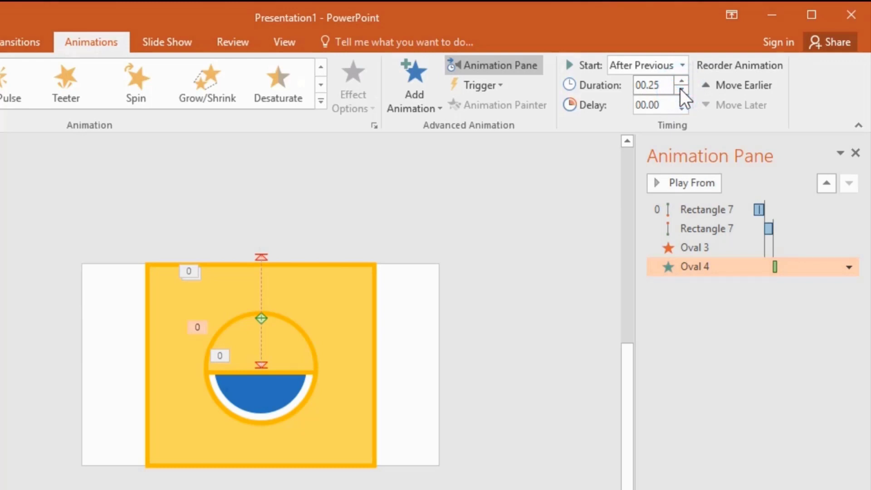
Step: Add a Spin emphasis effect to the large blue circle, starting After Previous with a duration of 02.00
left_click(294, 383)
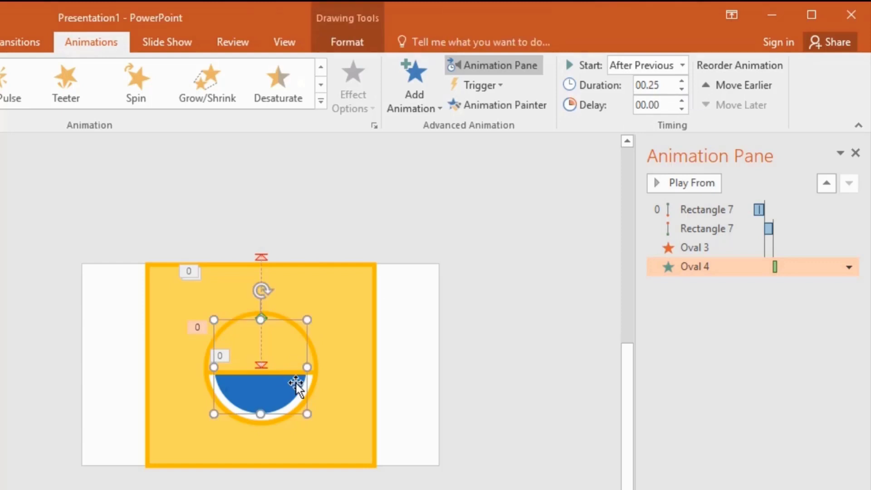
left_click(399, 109)
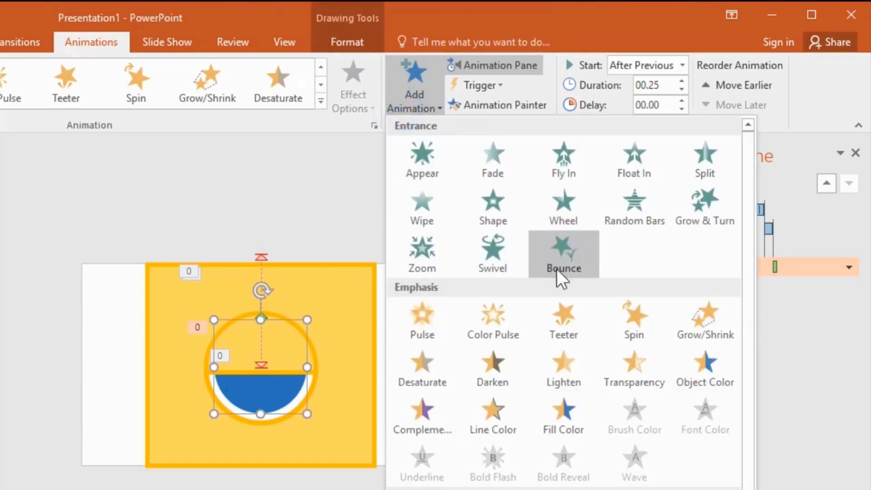
left_click(622, 310)
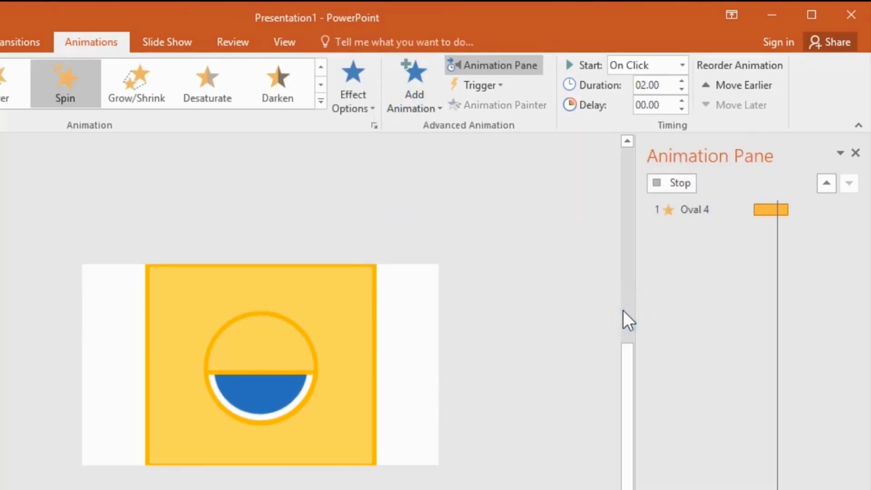
left_click(681, 68)
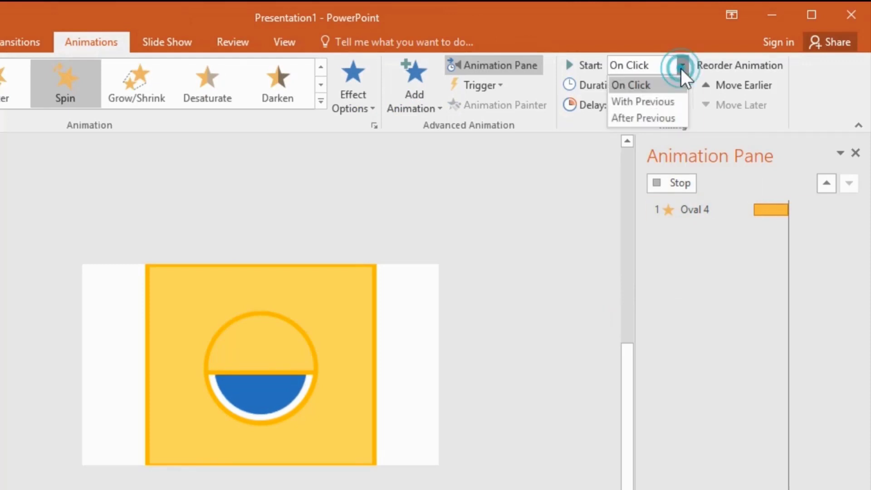
left_click(667, 116)
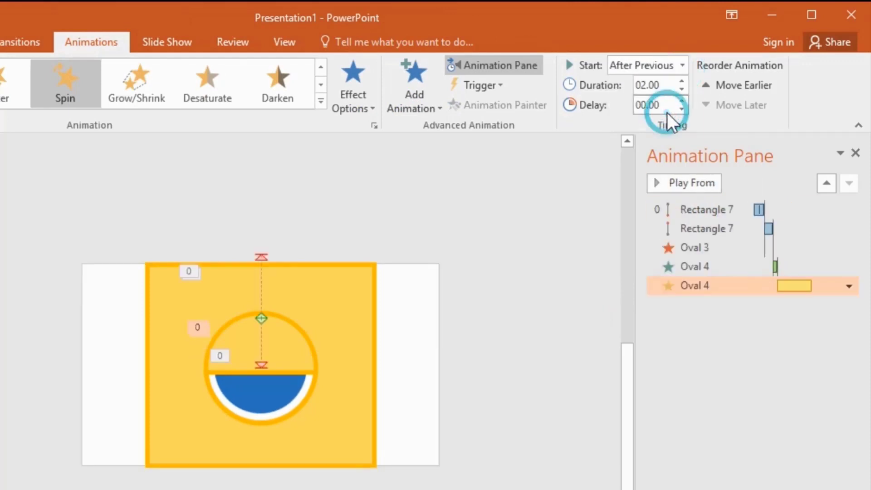
left_click(667, 84)
left_click(668, 85)
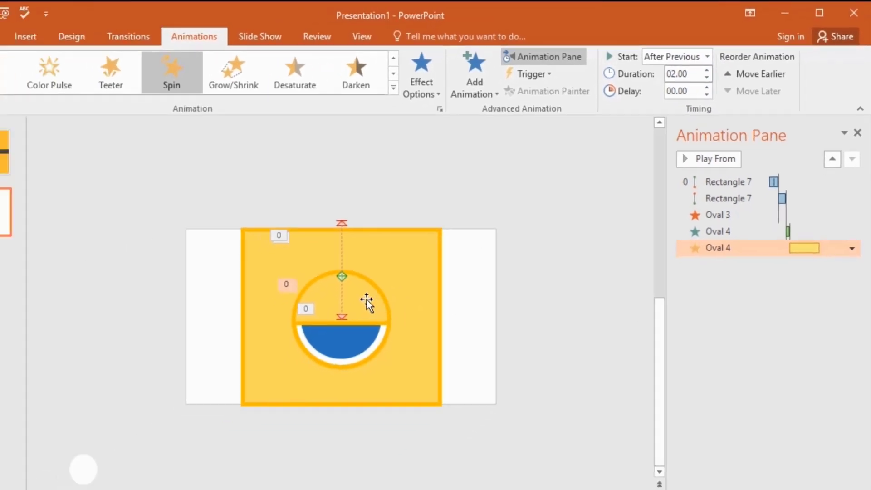
Step: Add another Down motion path to the eyelid rectangle as its third animation
left_click(289, 344)
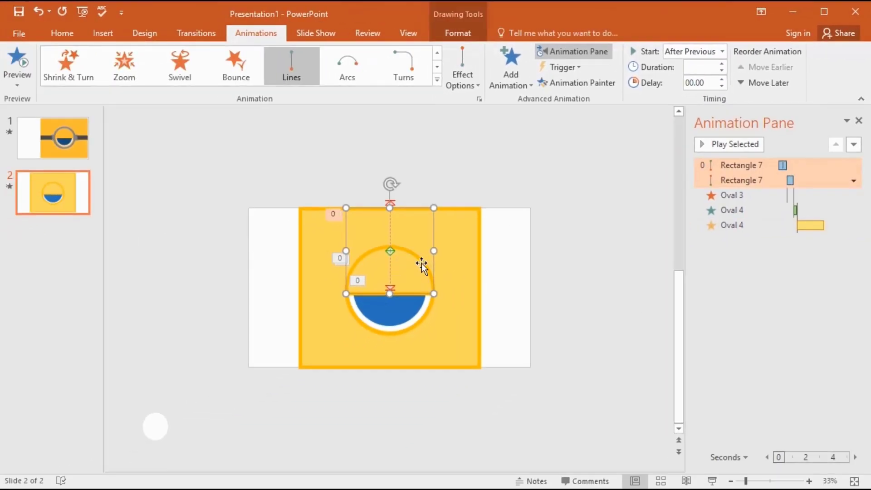
left_click(507, 81)
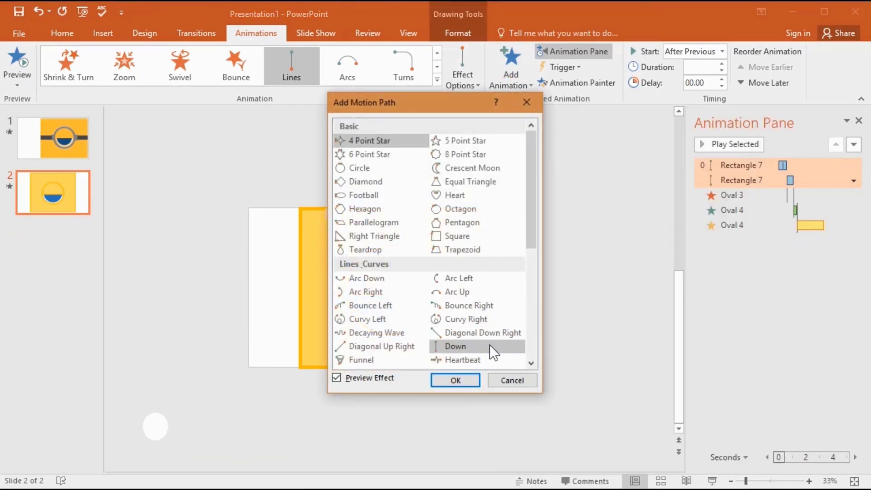
left_click(489, 345)
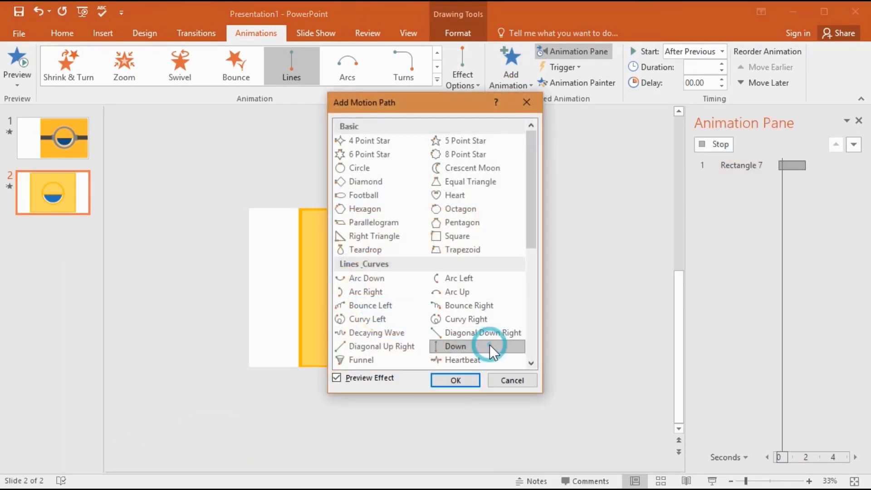
left_click(467, 380)
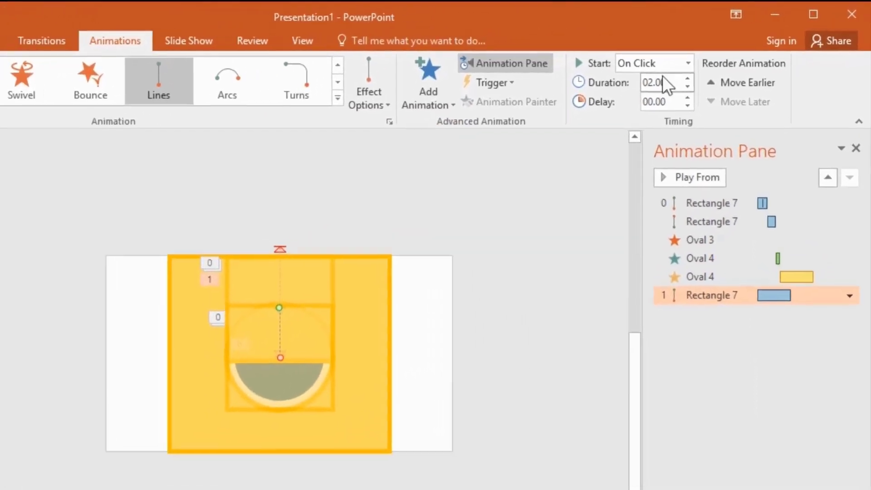
Step: Set the new Down path to start With Previous with a duration of 00.20 and a delay of 00.30
left_click(674, 65)
left_click(660, 102)
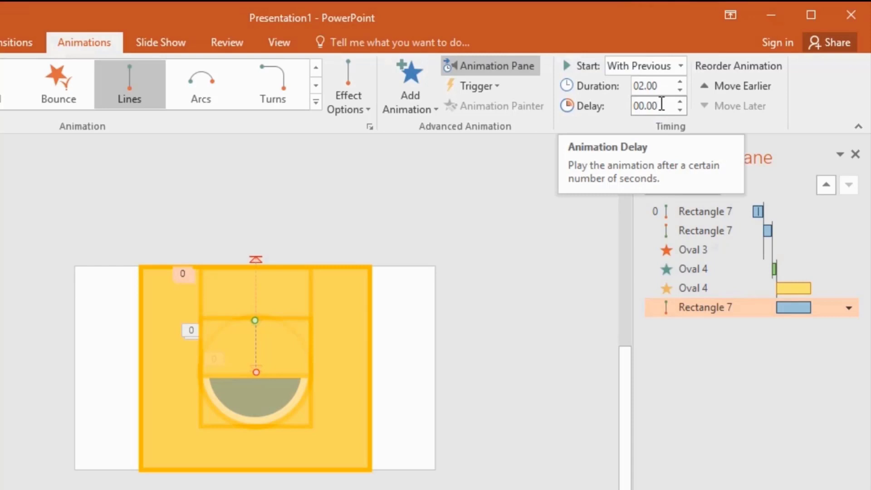
double_click(661, 87)
type("00.")
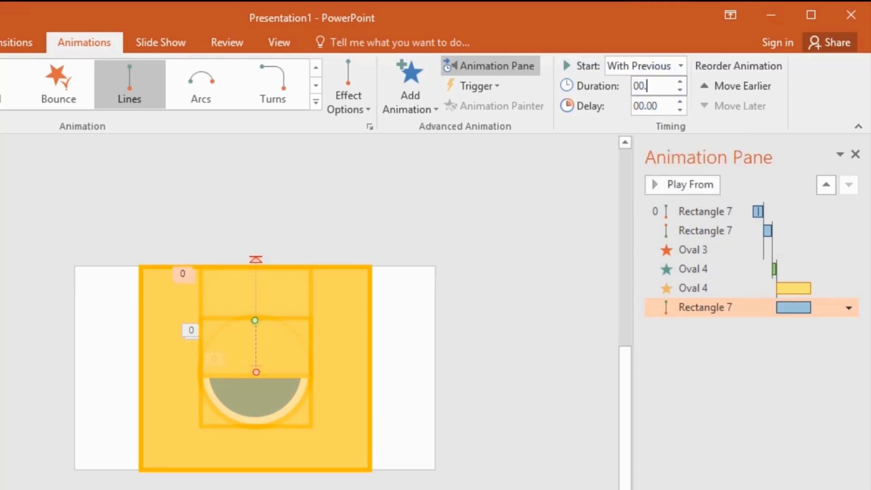
type("20")
double_click(664, 102)
type("00.")
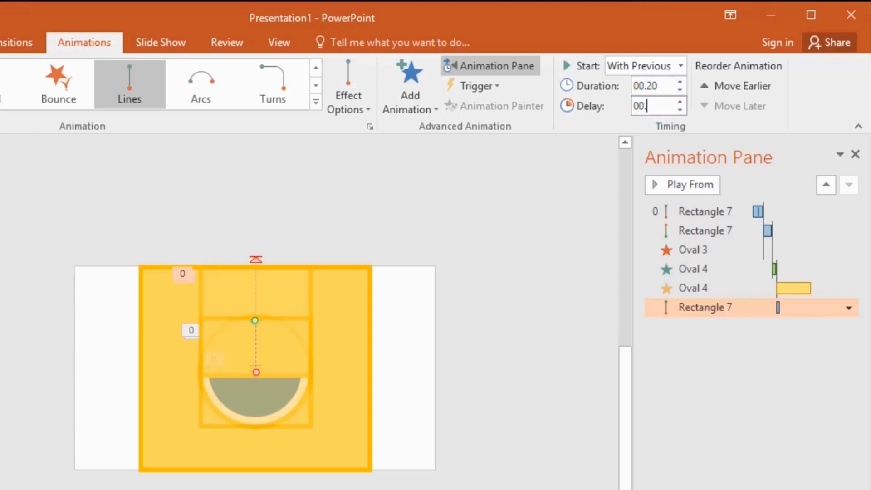
type("30")
Step: Give the new Down path a 0.08 sec smooth start, 0.11 sec smooth end and auto-reverse, and raise its start point to the Up path's end
left_click(848, 308)
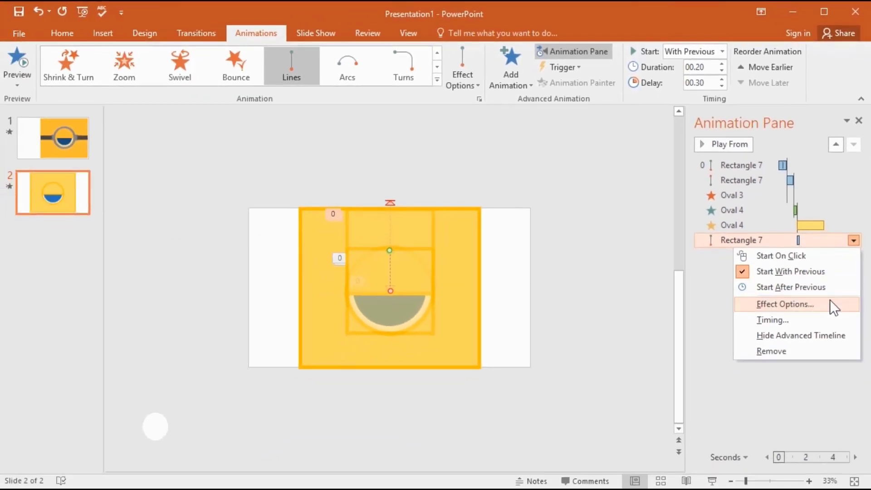
left_click(821, 388)
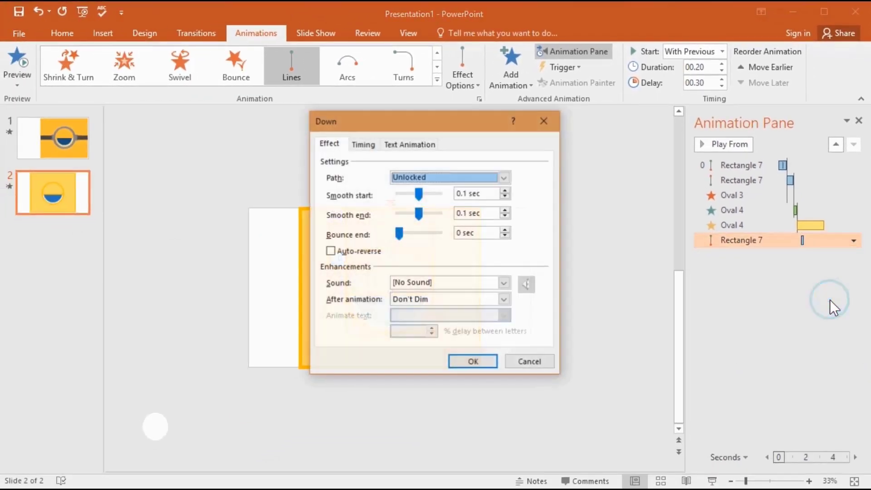
left_click_drag(422, 215, 421, 214)
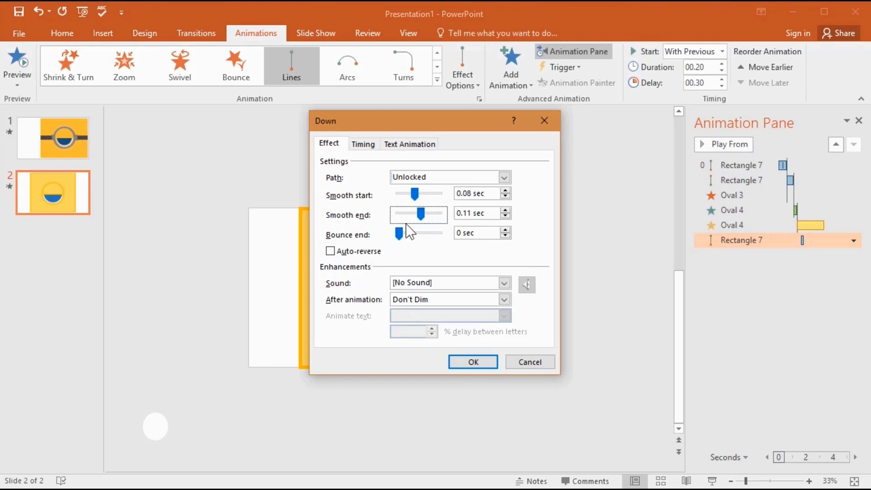
left_click(373, 252)
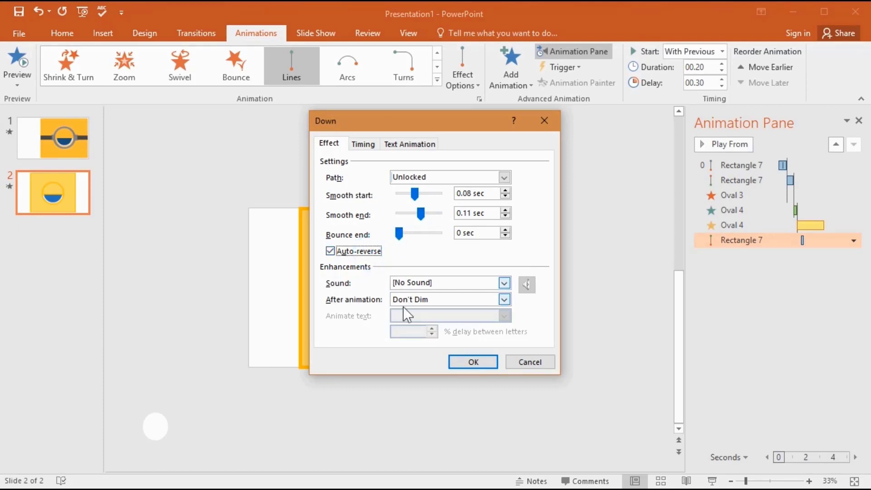
left_click(455, 363)
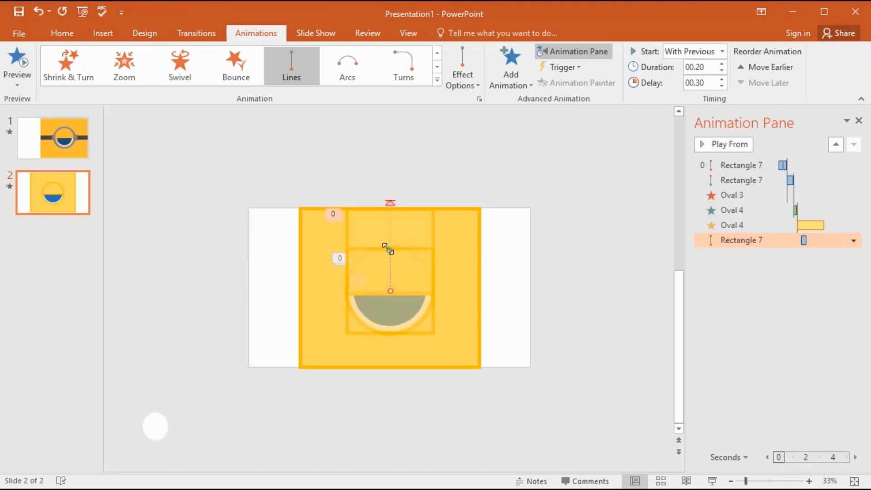
left_click_drag(387, 249, 395, 179)
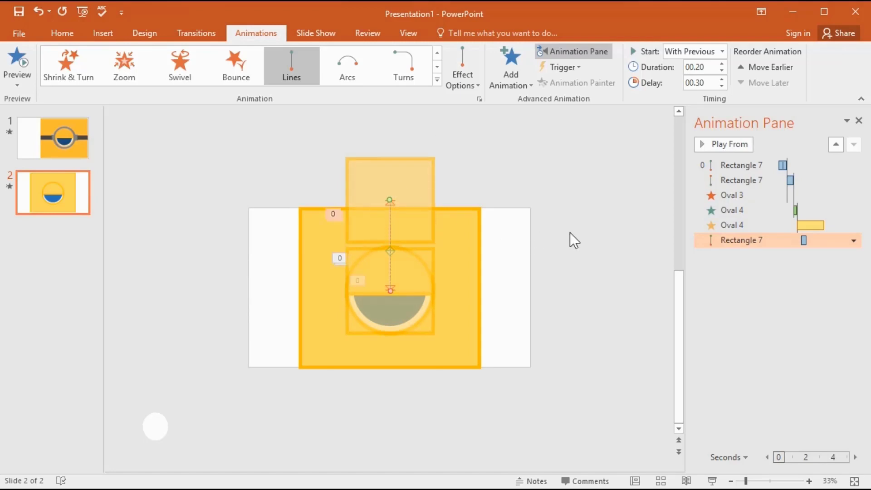
Step: Move the eyelid rectangle upward to uncover the eye, and place the small white circle on the blue circle's upper-left part
left_click(153, 422)
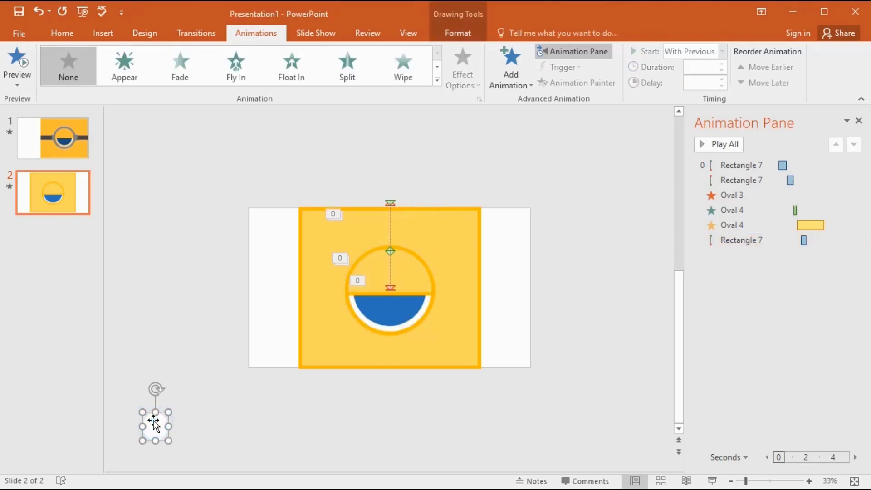
left_click(374, 270)
left_click_drag(375, 271, 375, 234)
left_click_drag(154, 423, 367, 275)
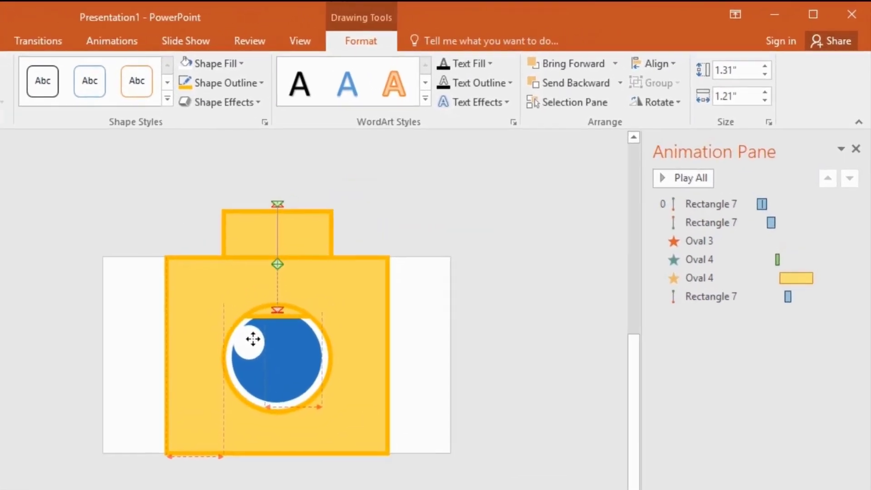
Step: Add a Spin emphasis effect to the small white circle
left_click(111, 40)
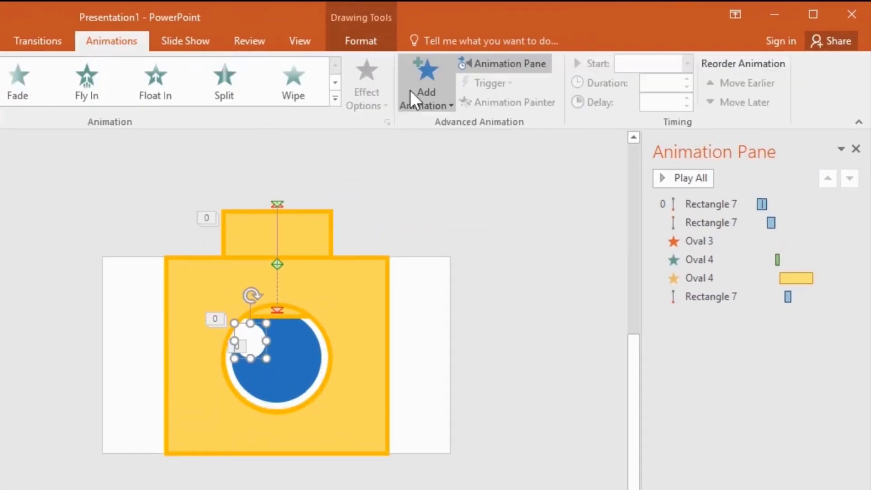
left_click(410, 90)
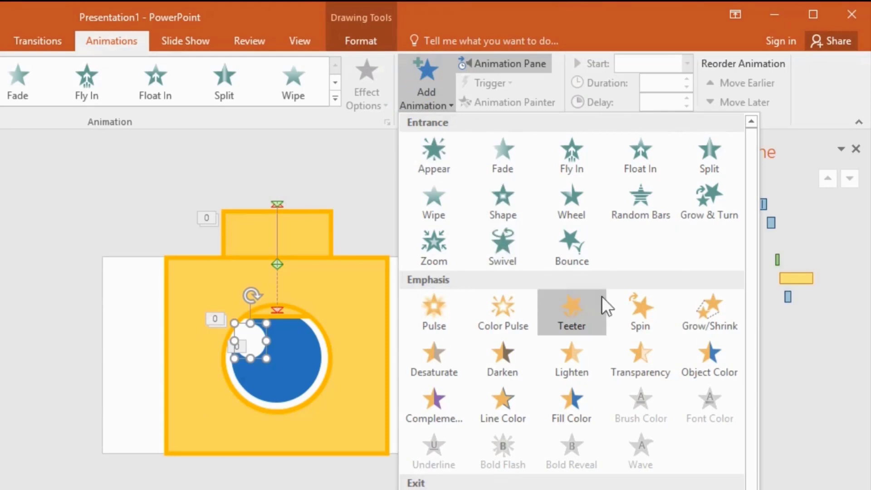
left_click(637, 318)
Step: Set the white circle's Spin to start With Previous with a duration of 02.00 and a delay of 00.00
left_click(687, 64)
left_click(669, 97)
left_click(661, 103)
type("3")
double_click(665, 84)
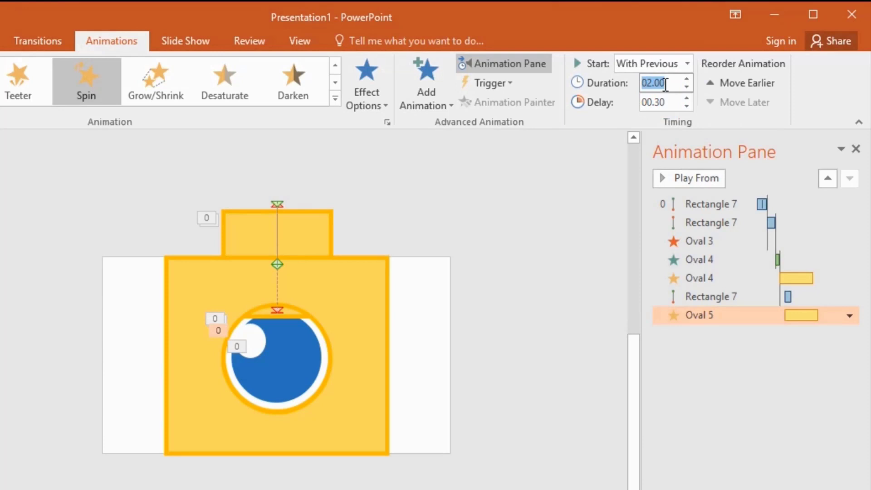
type("02.00")
left_click(687, 106)
left_click(687, 105)
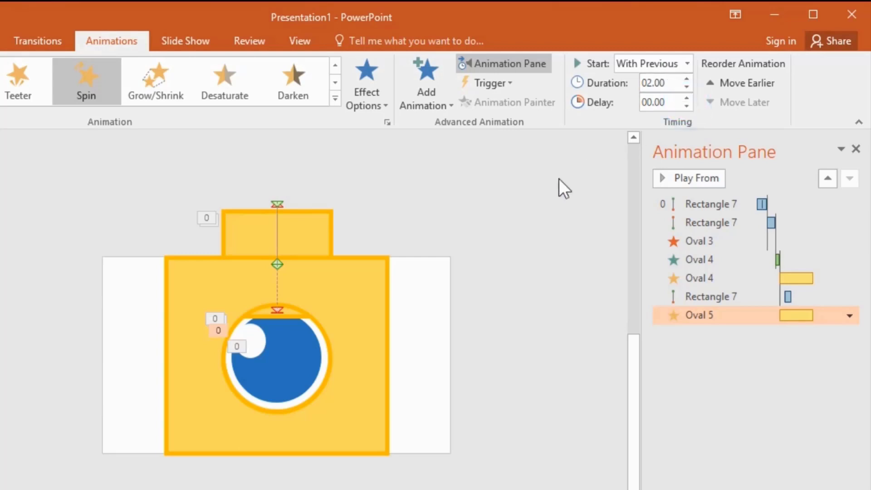
Step: Add a Wipe exit effect to the large blue circle, starting After Previous with a duration of 00.01
left_click(301, 347)
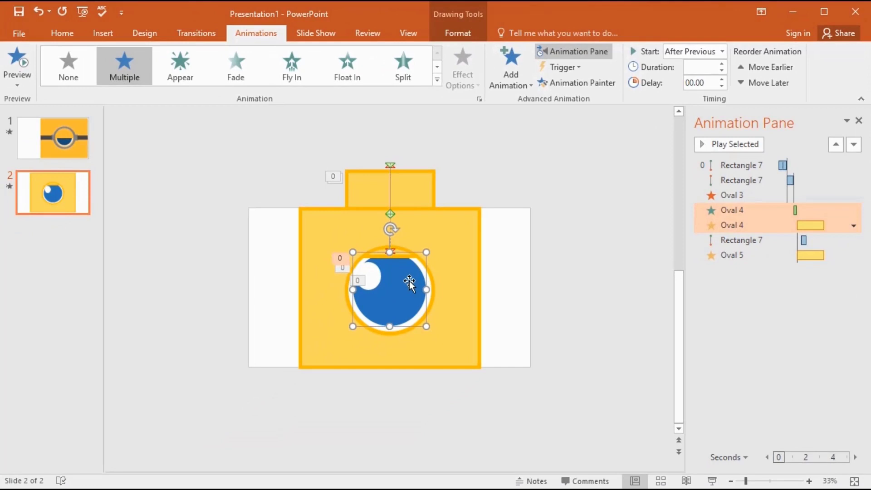
left_click(510, 85)
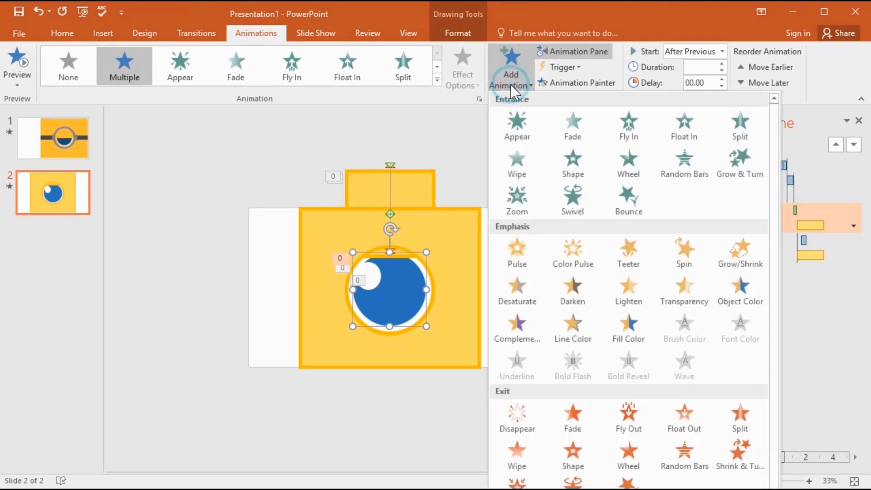
left_click(532, 451)
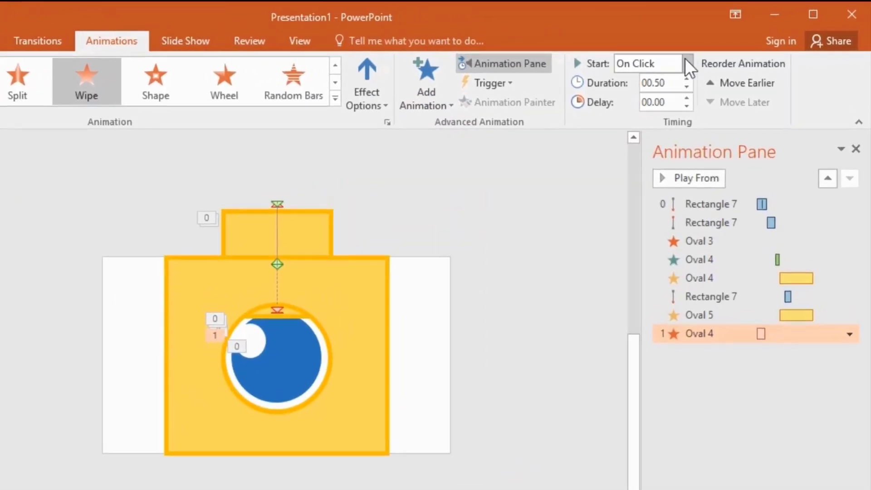
left_click(685, 60)
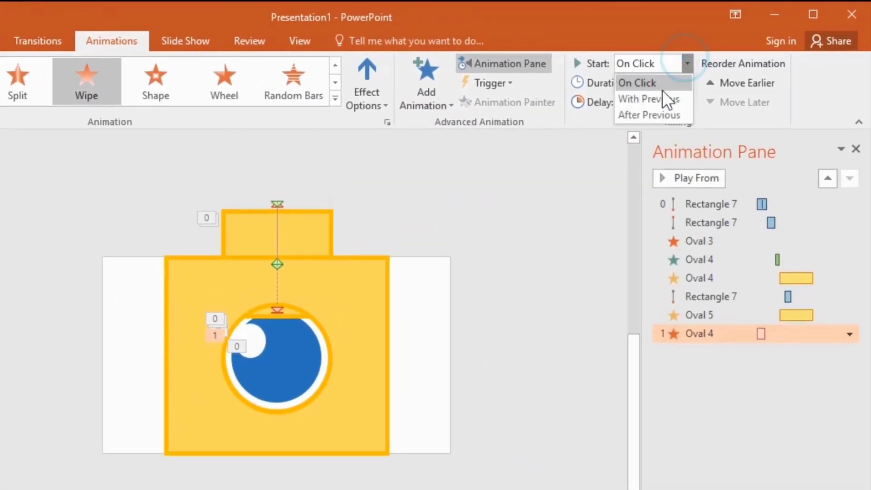
left_click(659, 109)
left_click(687, 86)
left_click(687, 86)
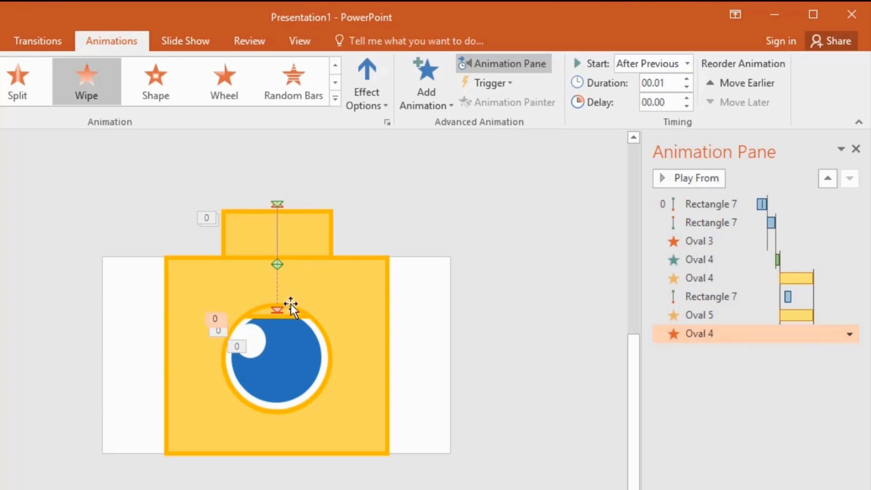
Step: Lower the eyelid rectangle to cover the upper half of the eye and add a Down motion path to it
left_click(301, 243)
left_click_drag(301, 243, 298, 330)
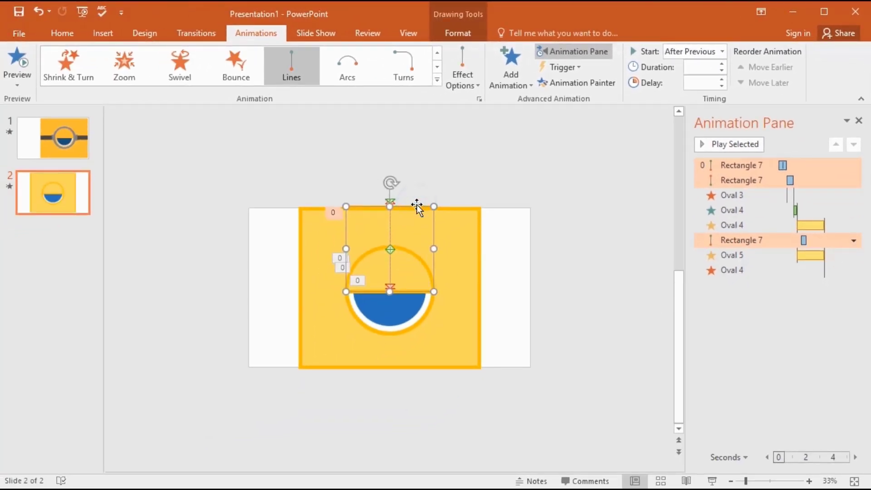
left_click(516, 83)
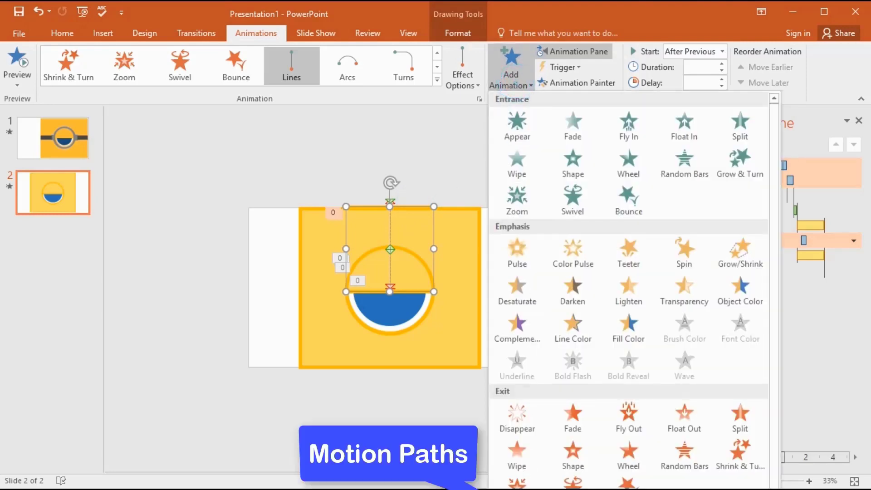
scroll(518, 280, "down", 10)
left_click(535, 472)
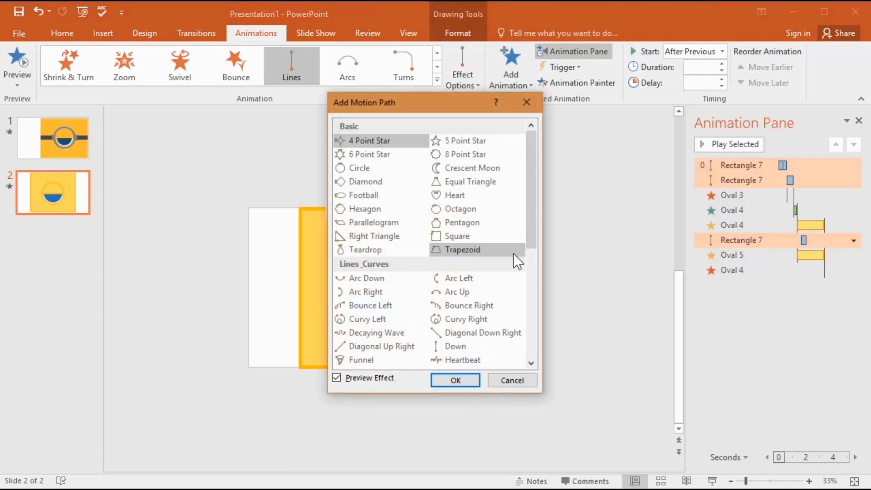
left_click(475, 347)
left_click(455, 380)
Step: Start the new Down path After Previous with duration 01.00 and delay 00.25, and raise its start point to the earlier paths' upper end
left_click(693, 59)
left_click(669, 105)
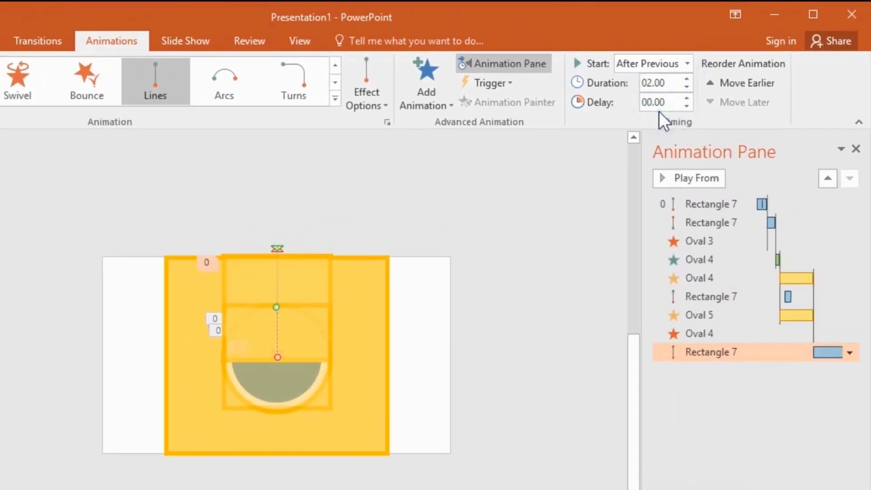
left_click(673, 83)
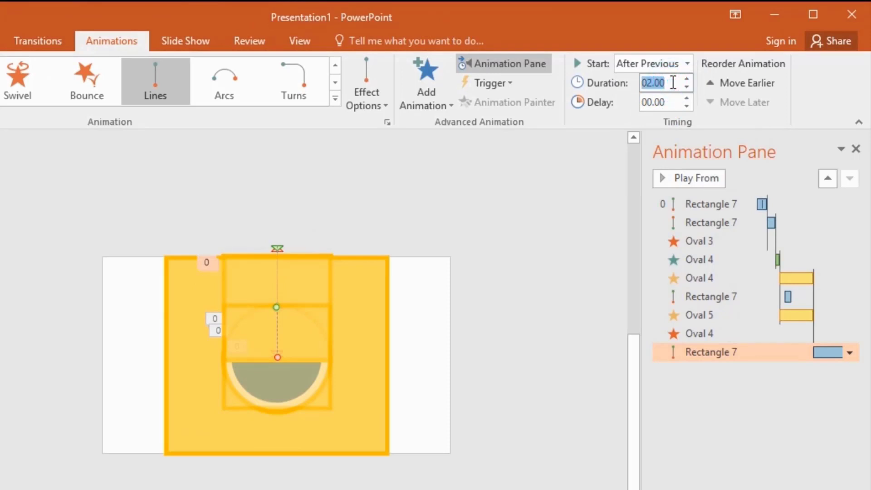
type("01.00")
left_click(687, 97)
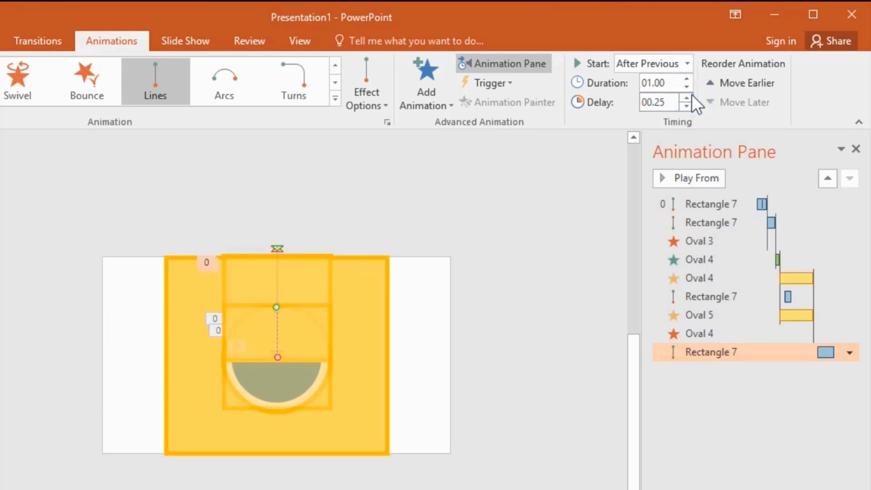
left_click_drag(277, 307, 277, 242)
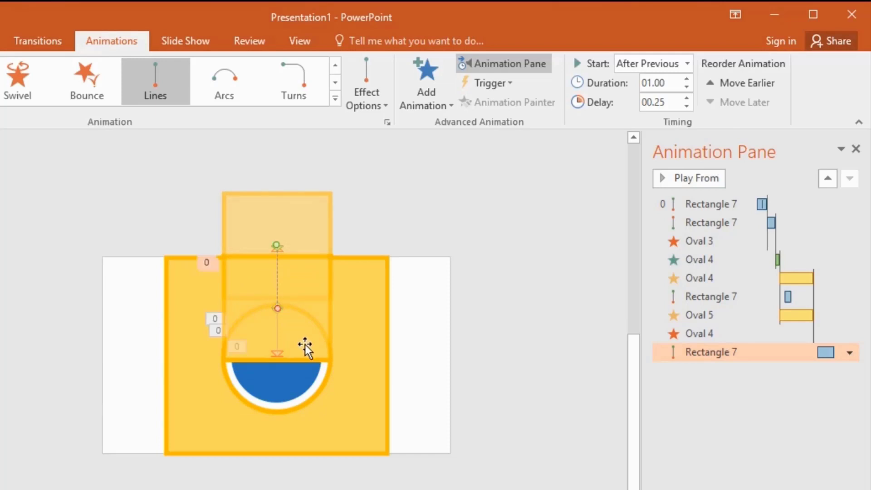
Step: Add a Wipe exit effect to the small white circle, starting With Previous with duration 00.01 and delay 00.00
left_click(260, 358)
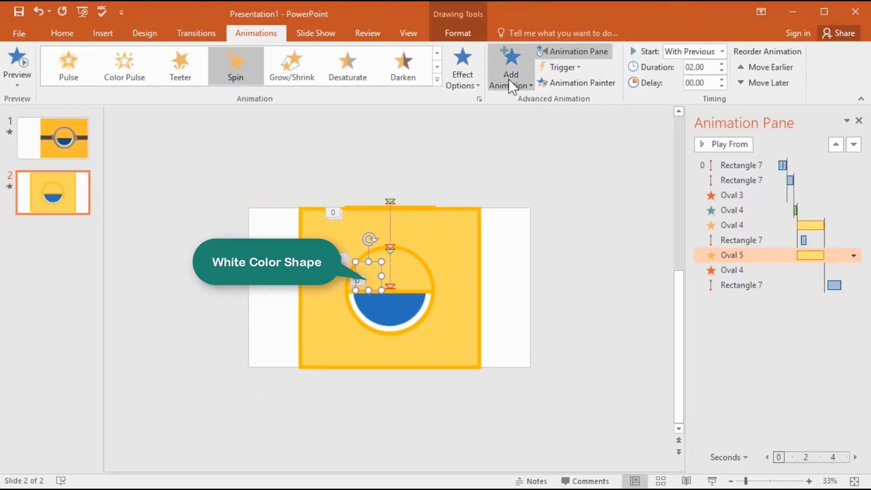
left_click(508, 79)
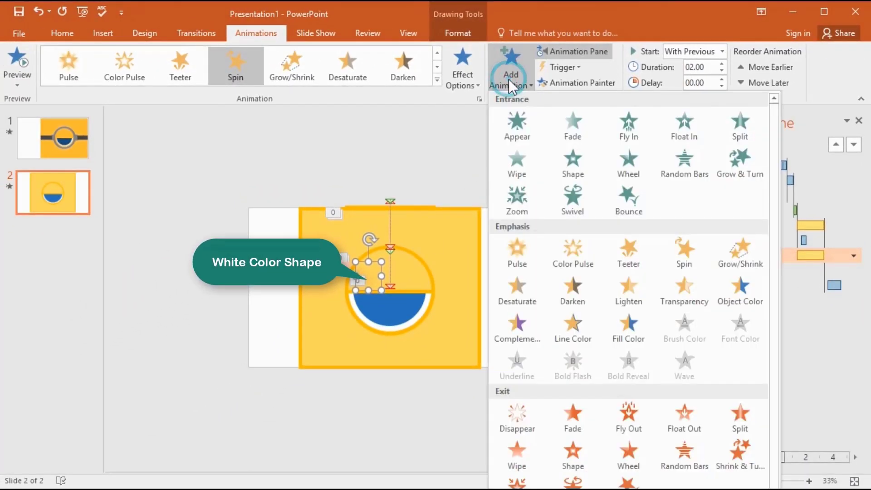
left_click(534, 458)
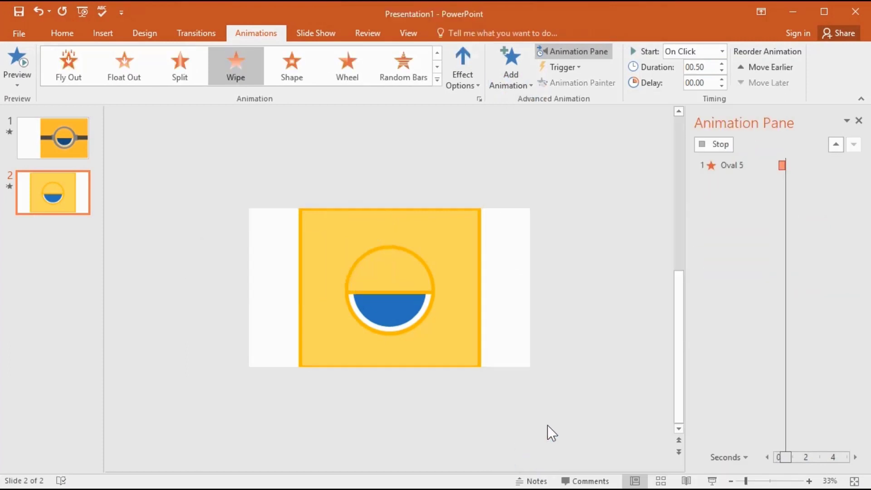
left_click(722, 50)
left_click(711, 77)
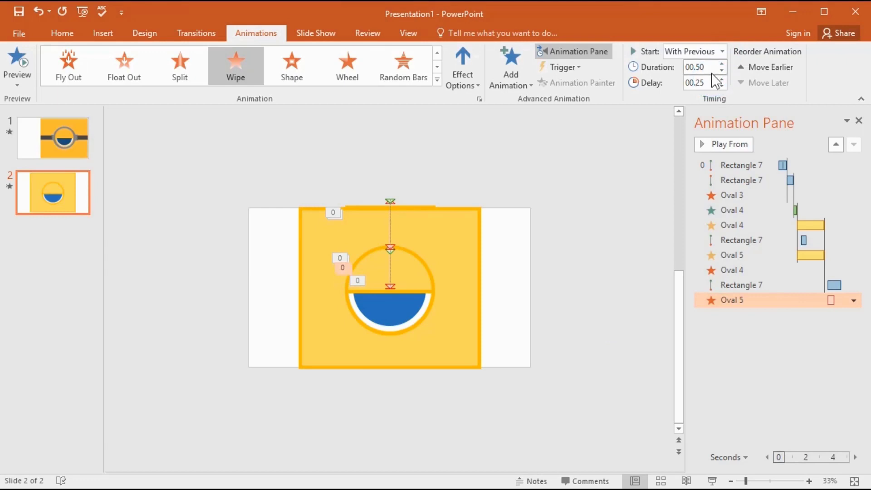
left_click(722, 85)
left_click(721, 70)
left_click(721, 70)
Step: Add a Basic Zoom entrance effect to the small blue circle
left_click(398, 313)
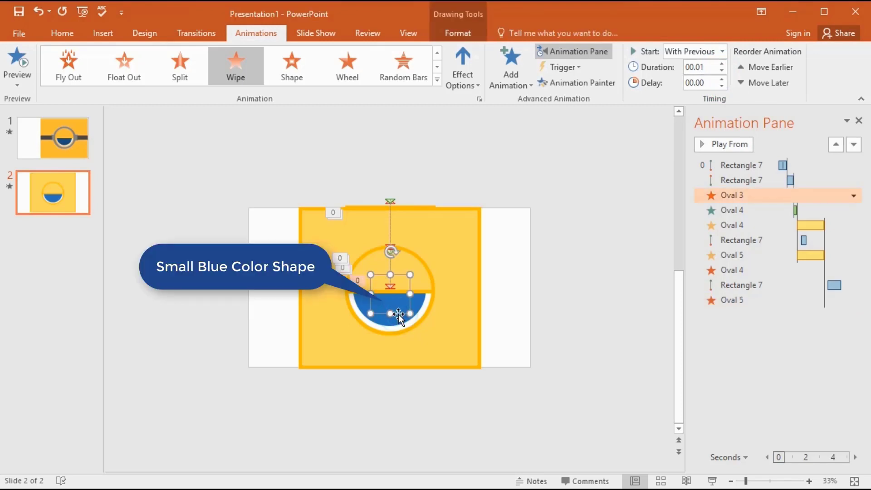
left_click(511, 84)
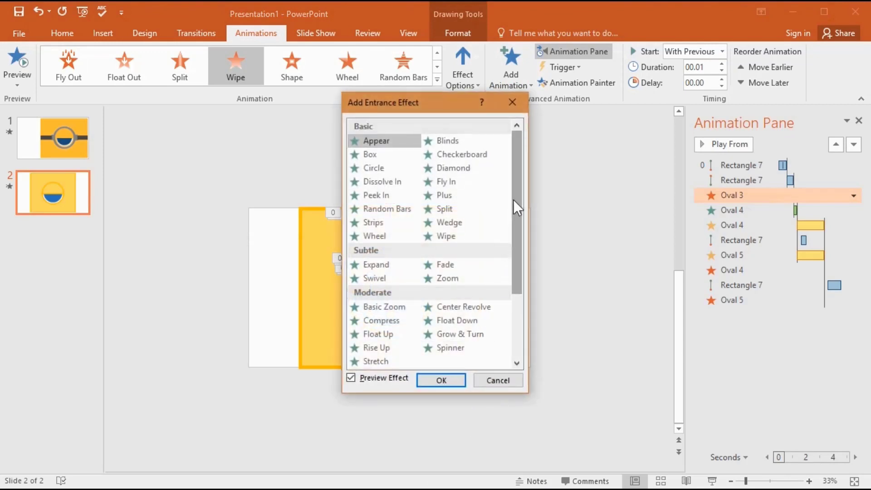
left_click_drag(513, 200, 515, 233)
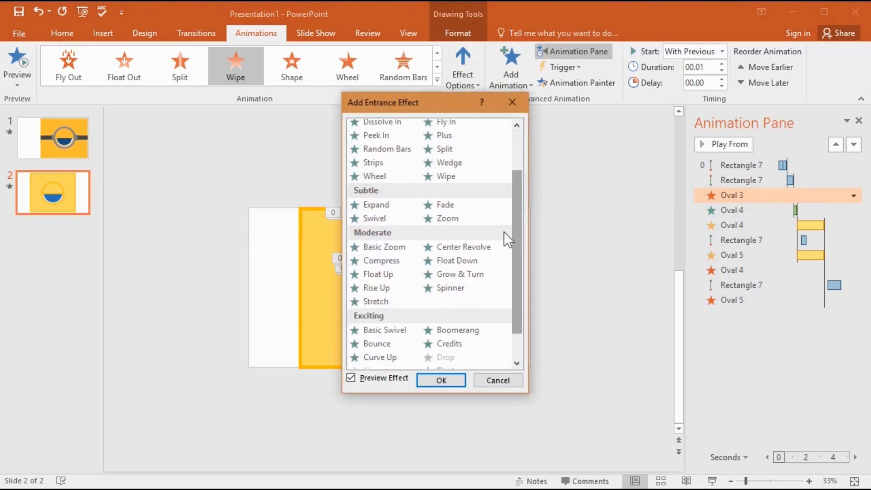
left_click(409, 249)
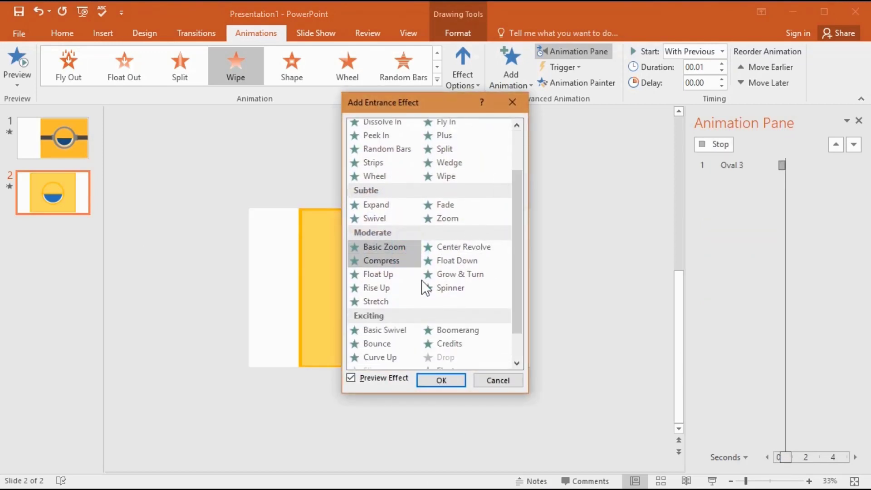
left_click(464, 380)
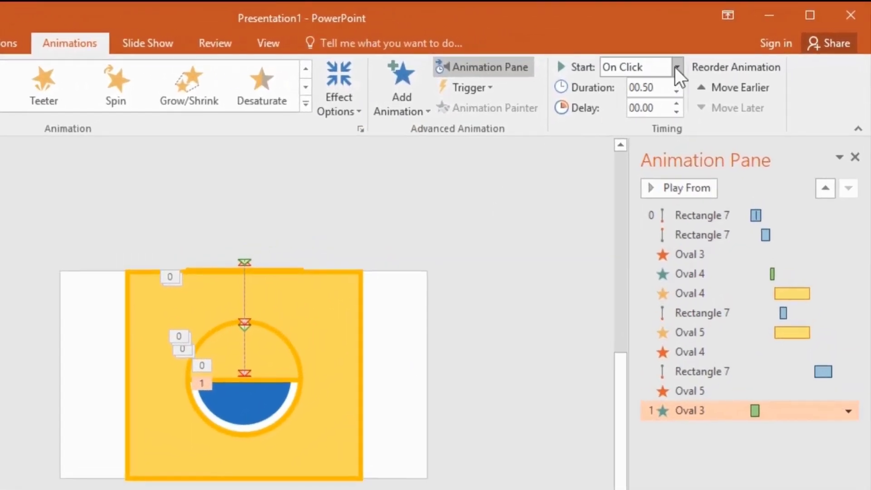
Step: Start the small circle's zoom With Previous with duration 00.25 and delay 00.25, and play the slide's animations from the first one
left_click(676, 67)
left_click(654, 103)
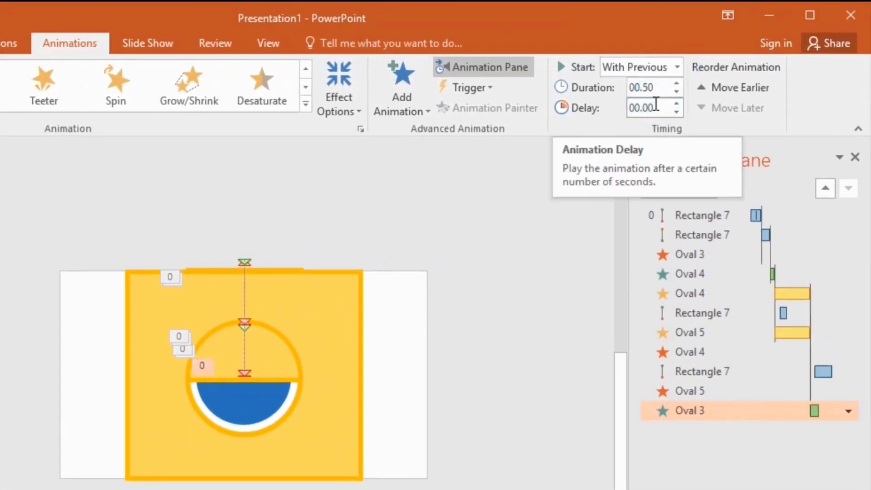
left_click(677, 91)
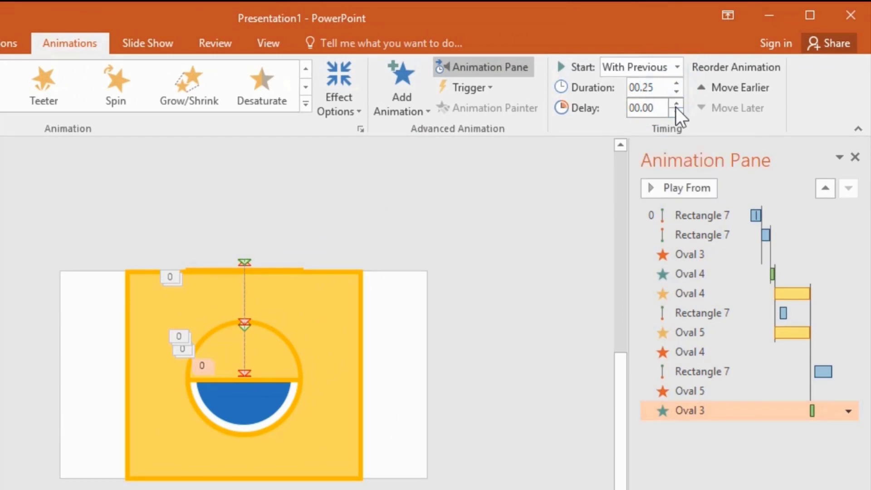
left_click(676, 104)
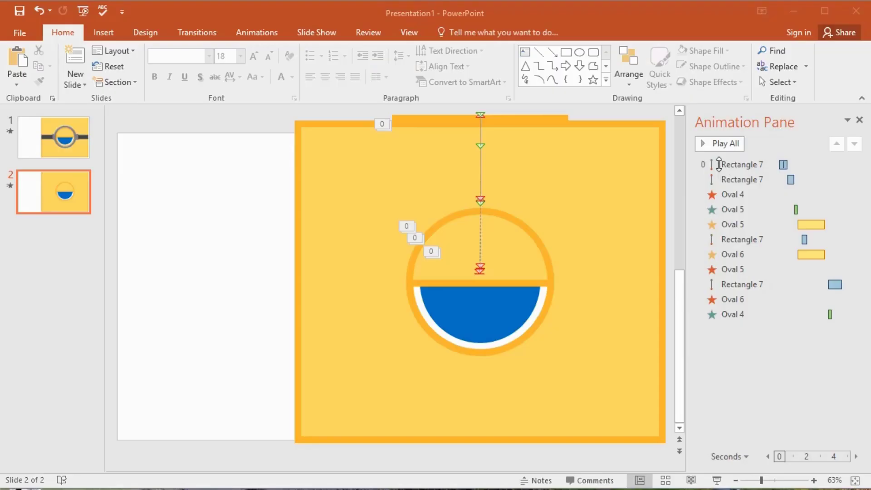
left_click(723, 164)
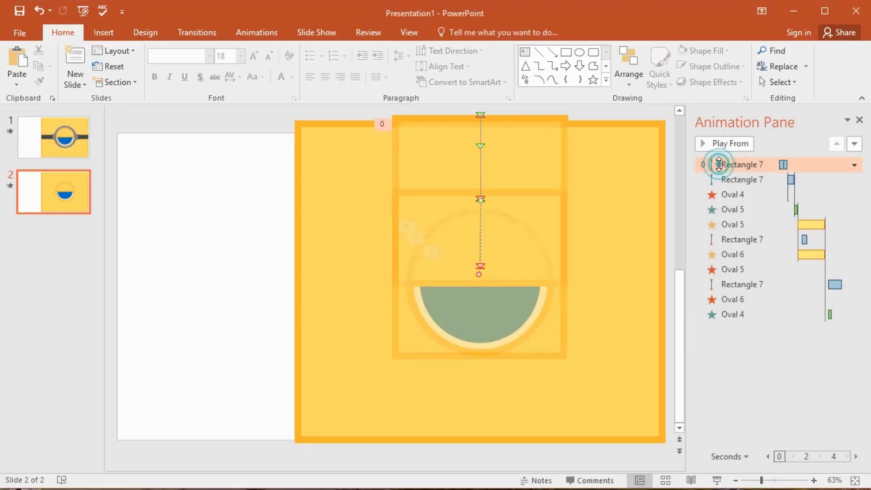
left_click(725, 145)
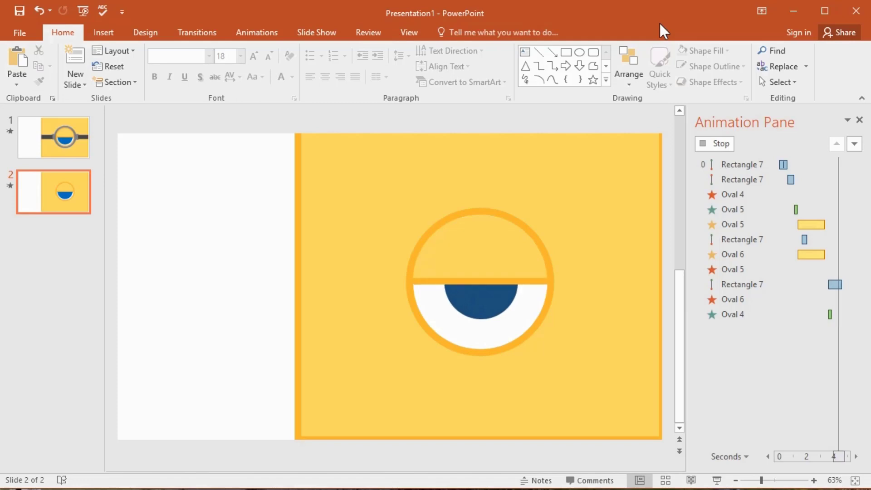
Step: Draw a donut shape centred on the eye, thin its ring, and enlarge it to about 4.49" by 4.49"
left_click(104, 32)
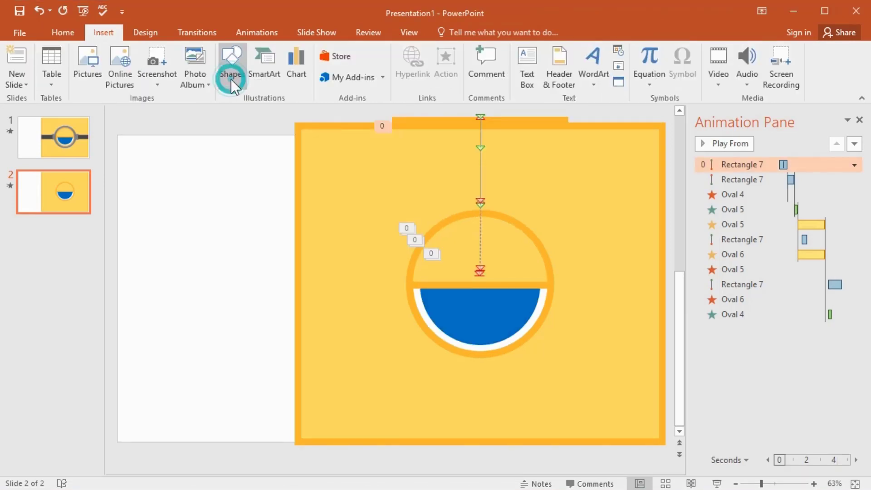
left_click(230, 79)
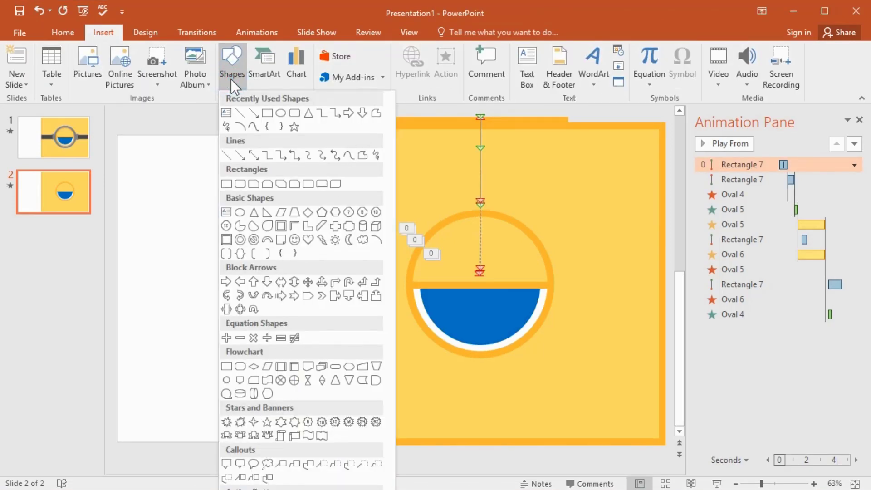
left_click(240, 240)
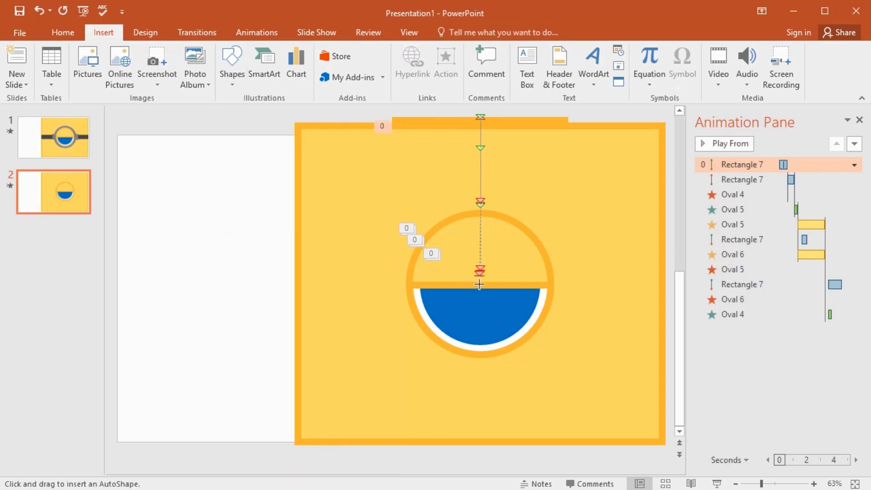
left_click_drag(477, 282, 561, 350)
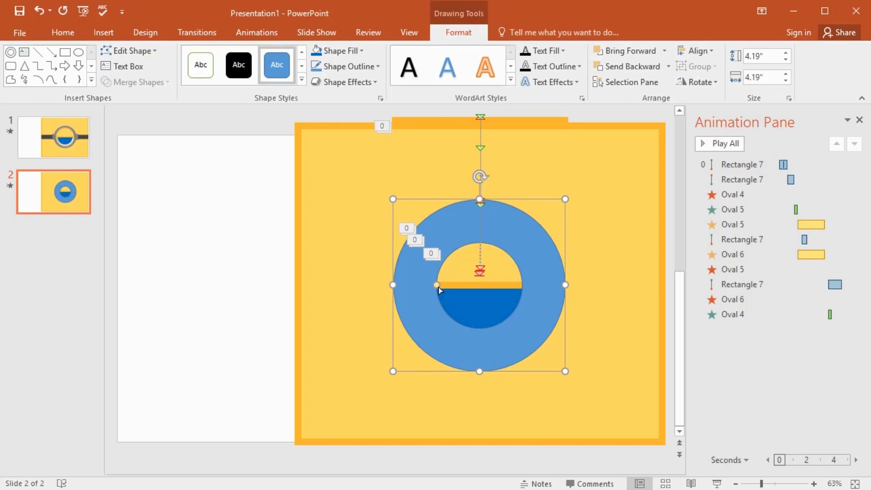
left_click_drag(437, 285, 403, 285)
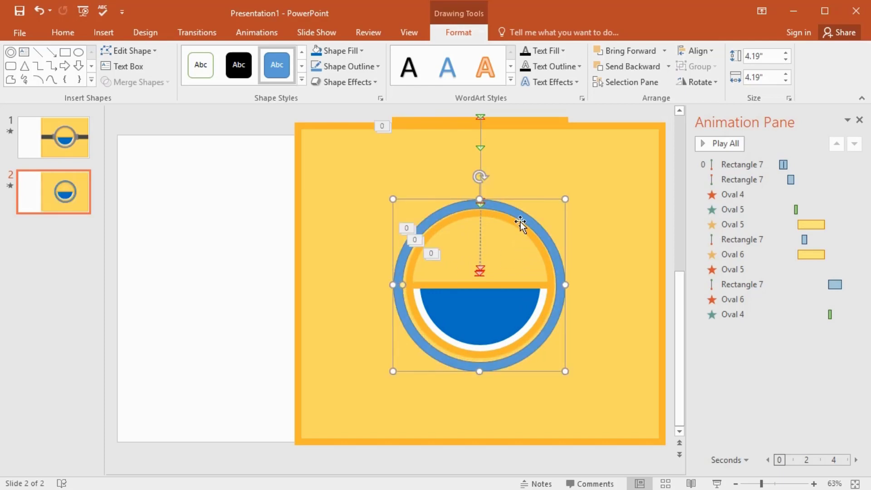
left_click_drag(565, 371, 570, 376)
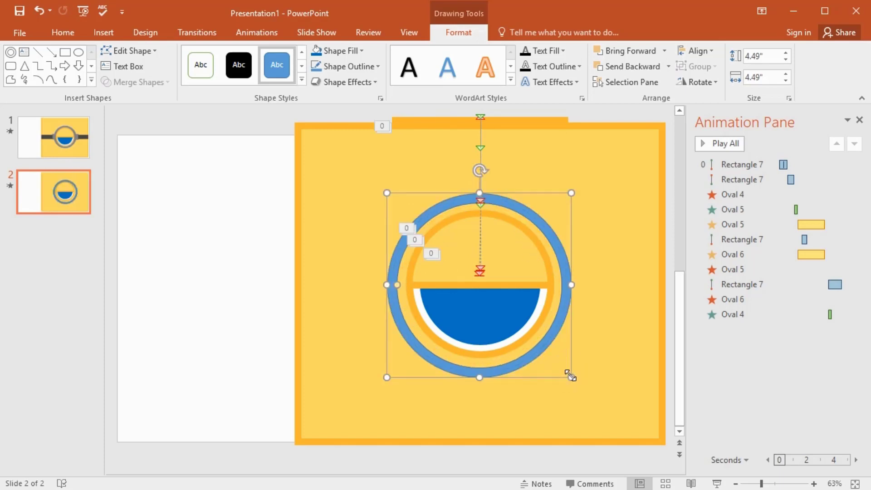
Step: Remove the donut ring's outline and fill it with the darkest gray from the white theme color column
right_click(557, 328)
left_click(621, 302)
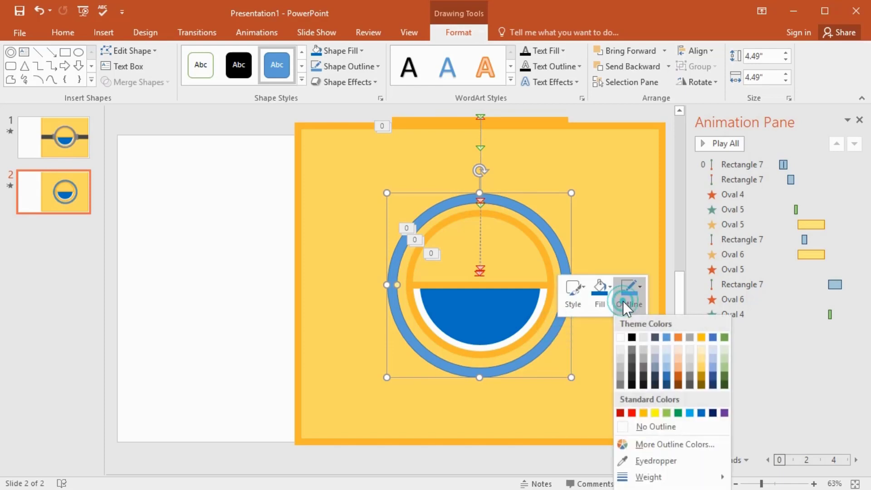
left_click(618, 429)
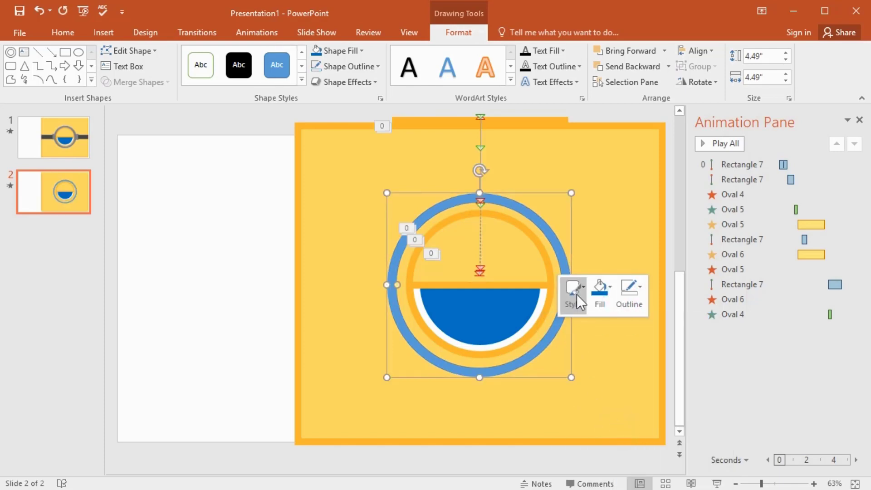
left_click(600, 291)
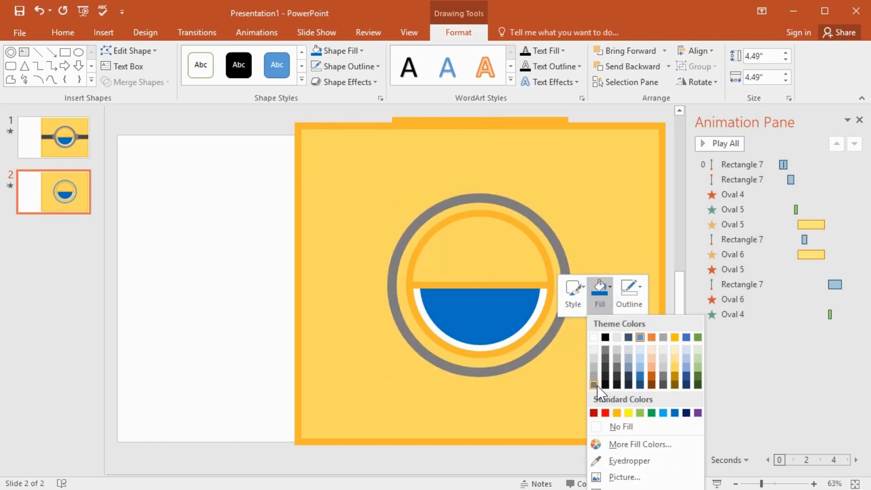
left_click(593, 384)
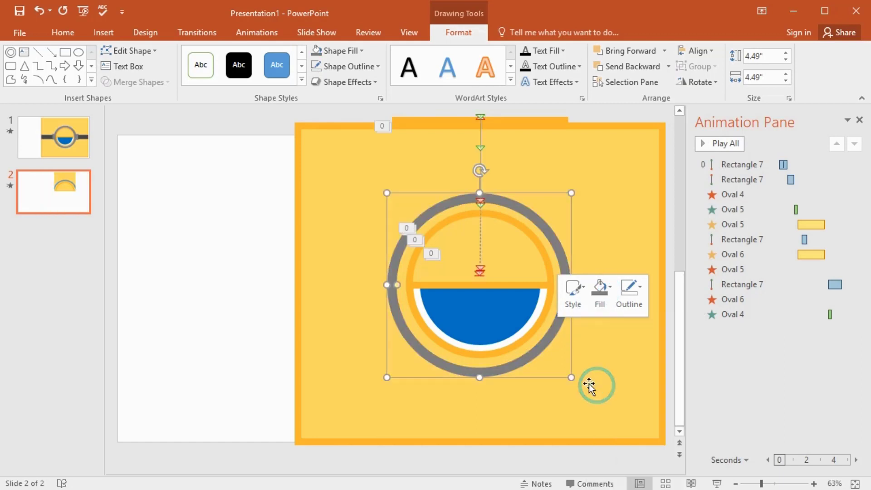
Step: Apply the fourth preset shape effect to the gray ring and thicken its band slightly
left_click(358, 86)
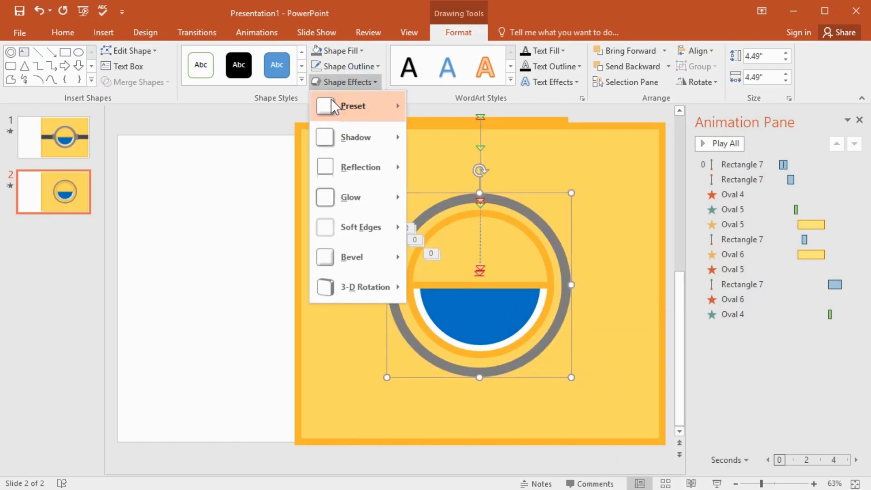
mouse_move(345, 105)
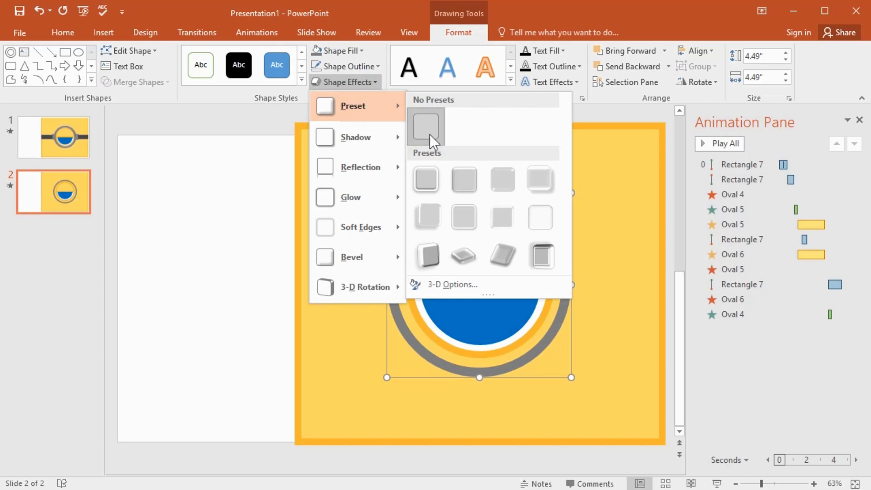
left_click(539, 176)
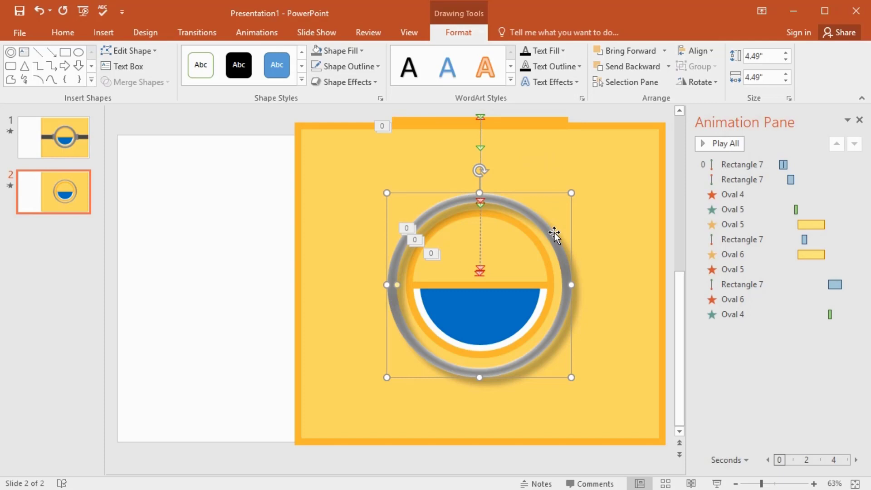
left_click_drag(396, 285, 399, 287)
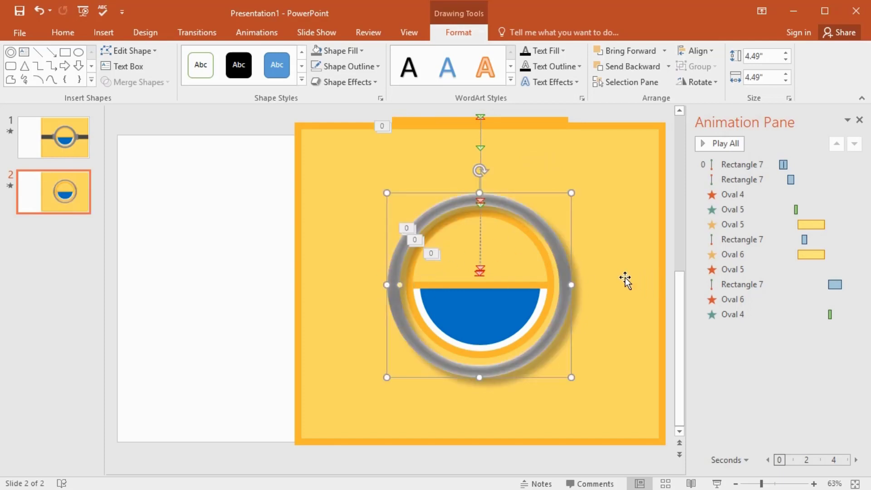
key("ctrl+z")
key("ctrl+y")
Step: Draw a rectangle about 1.14" high by 0.5" wide at the ring's left edge, without outline and filled with the ring's gray
left_click(65, 53)
left_click_drag(353, 261, 376, 290)
right_click(377, 290)
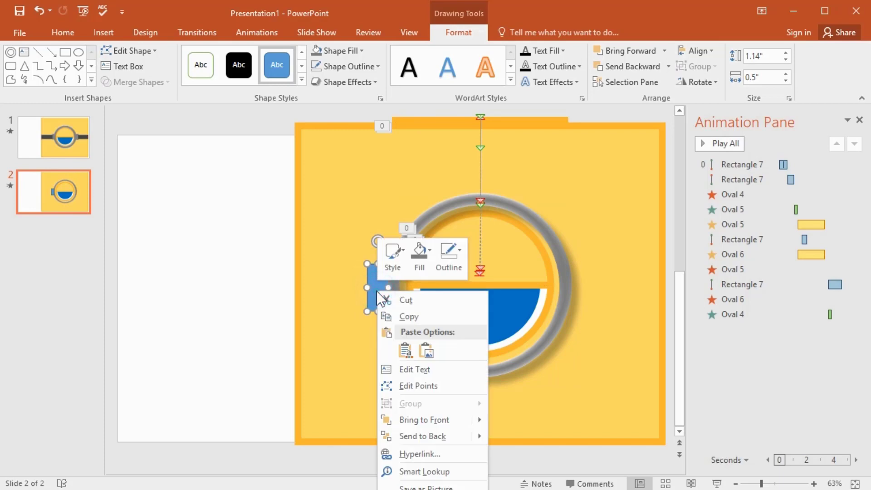
left_click(447, 256)
left_click(446, 389)
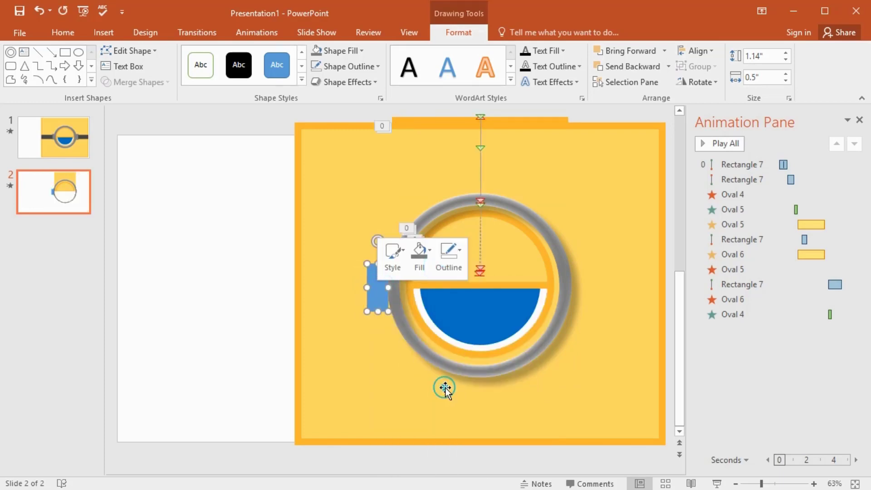
left_click(419, 256)
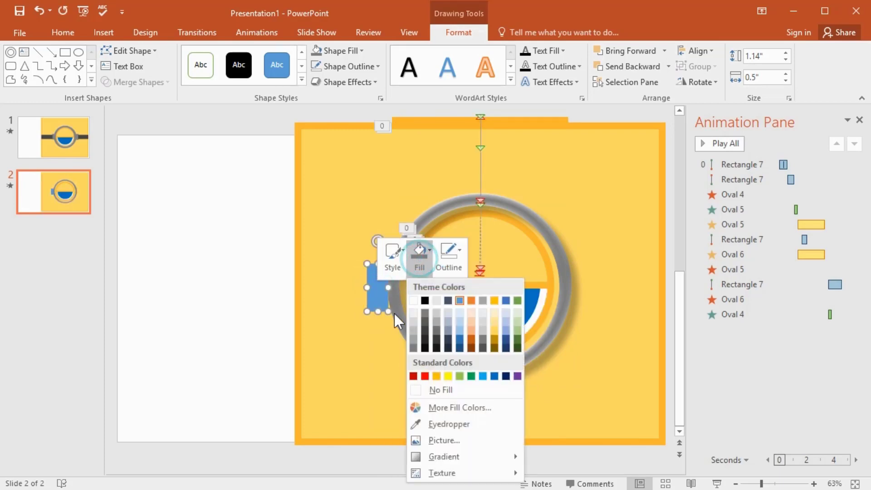
left_click(410, 350)
Step: Apply the fourth preset shape effect to the gray block and nudge it closer to the ring
left_click(346, 82)
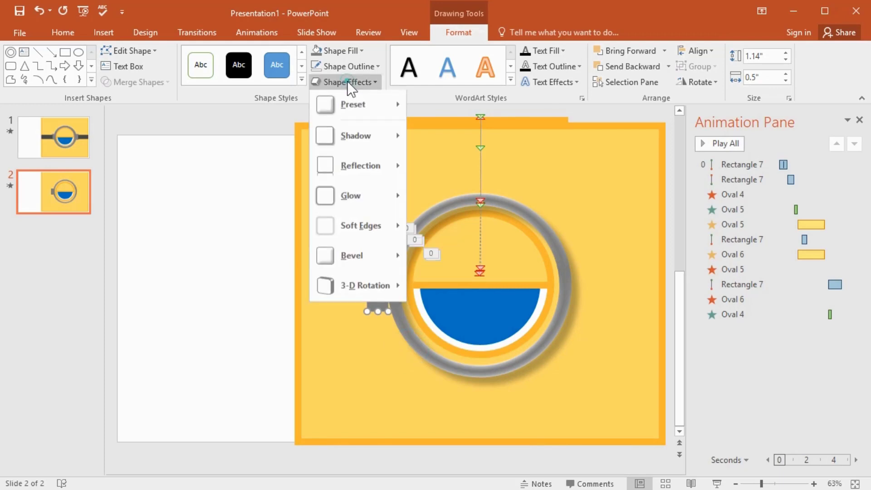
left_click(357, 96)
left_click(539, 176)
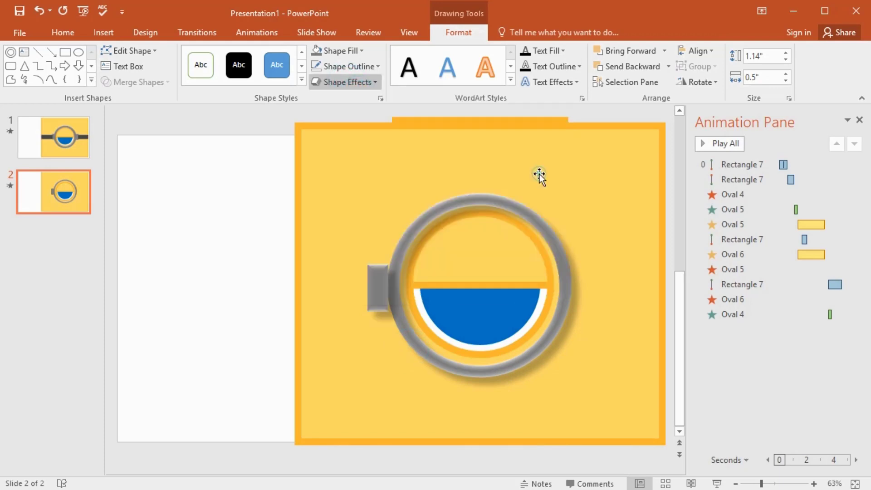
left_click(380, 297)
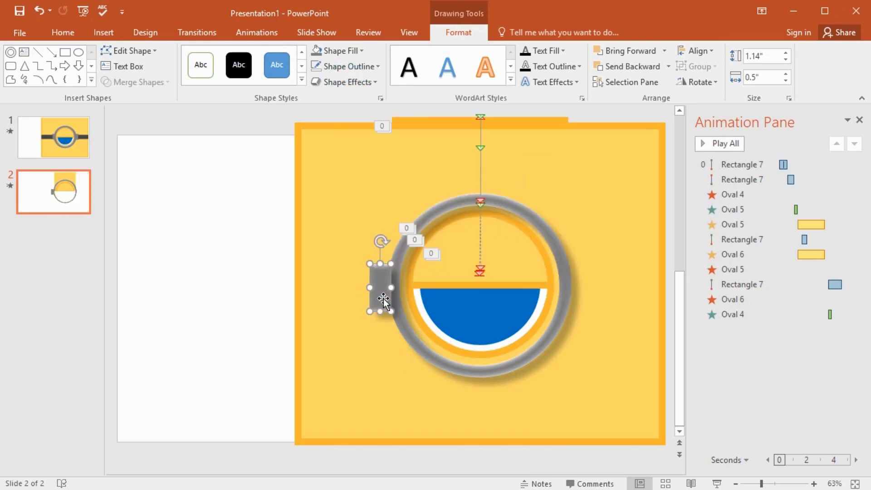
Step: Bring the goggle ring to the front so it overlaps the left block
left_click(404, 325)
right_click(405, 325)
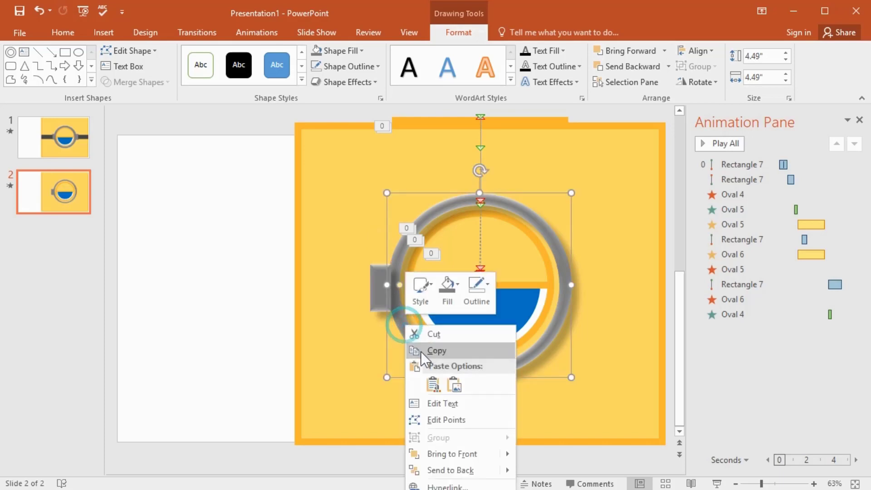
left_click(448, 456)
Step: Copy the gray block to the ring's right edge and bring the ring in front of it
left_click(373, 293)
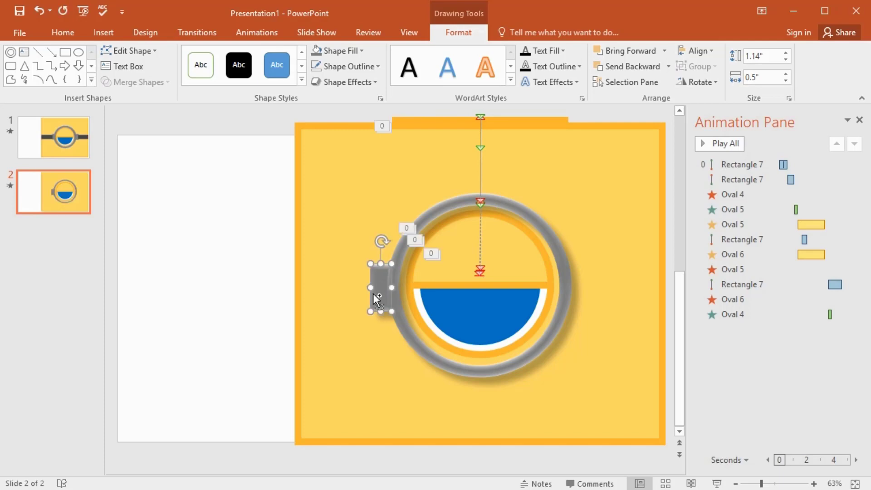
left_click_drag(388, 293, 575, 284)
left_click(553, 253)
right_click(555, 250)
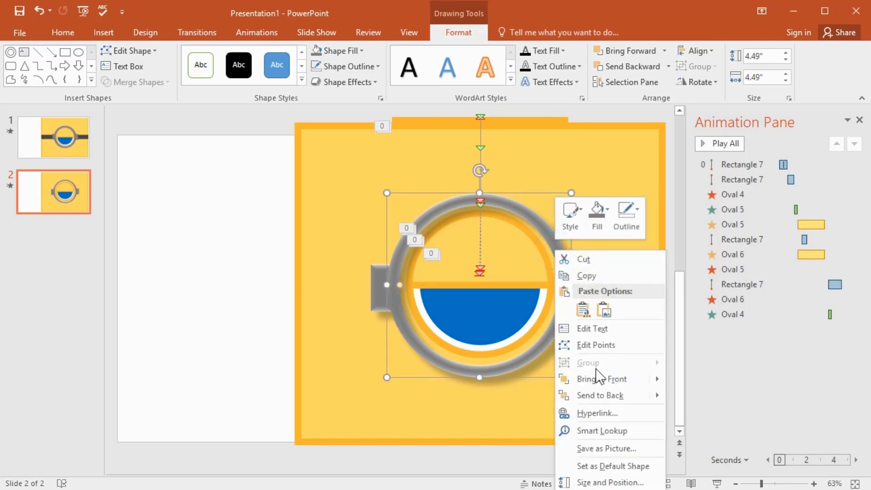
left_click(593, 378)
left_click(584, 285)
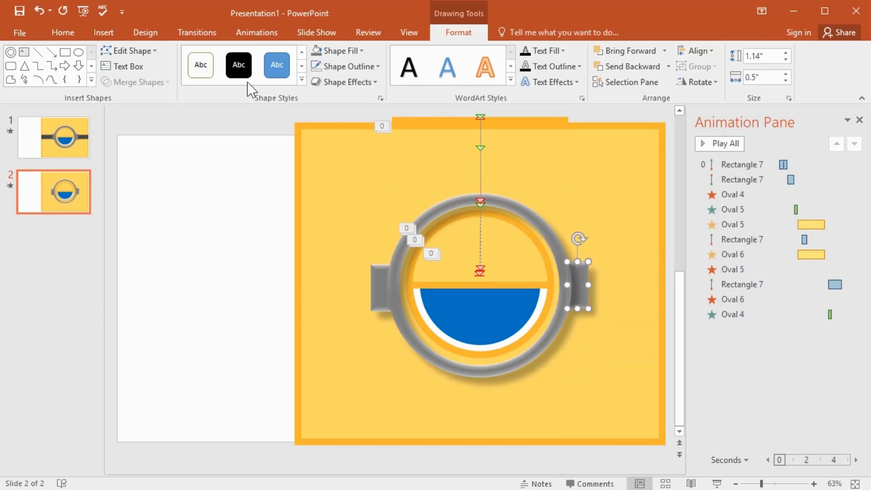
Step: Draw a strap rectangle about 0.43" high by 1.83" wide from the yellow square's left edge to the left block
left_click(65, 52)
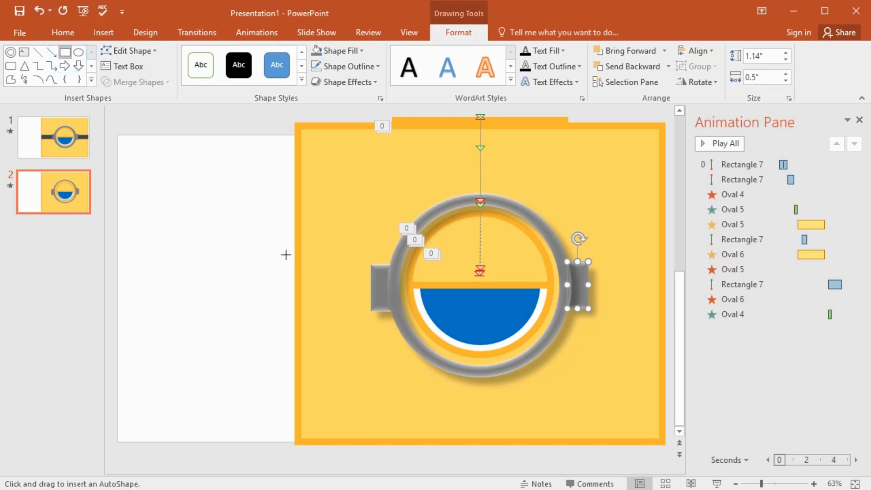
left_click_drag(299, 271, 371, 288)
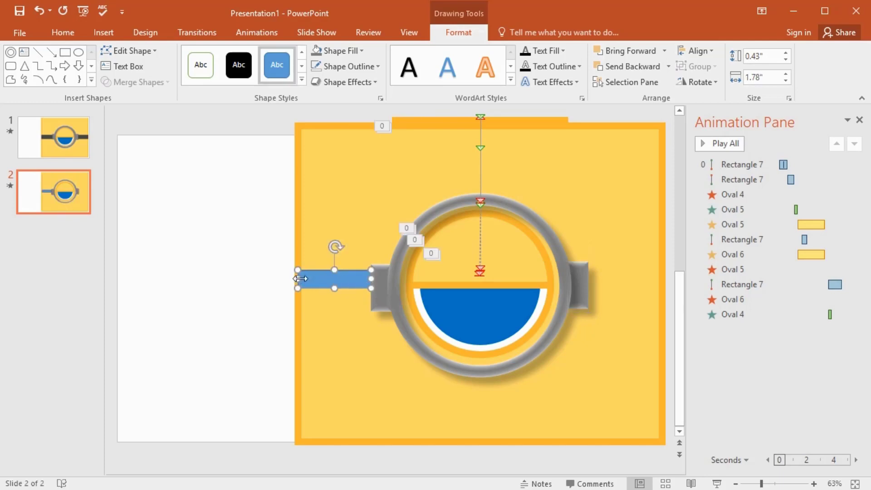
left_click_drag(298, 277, 295, 278)
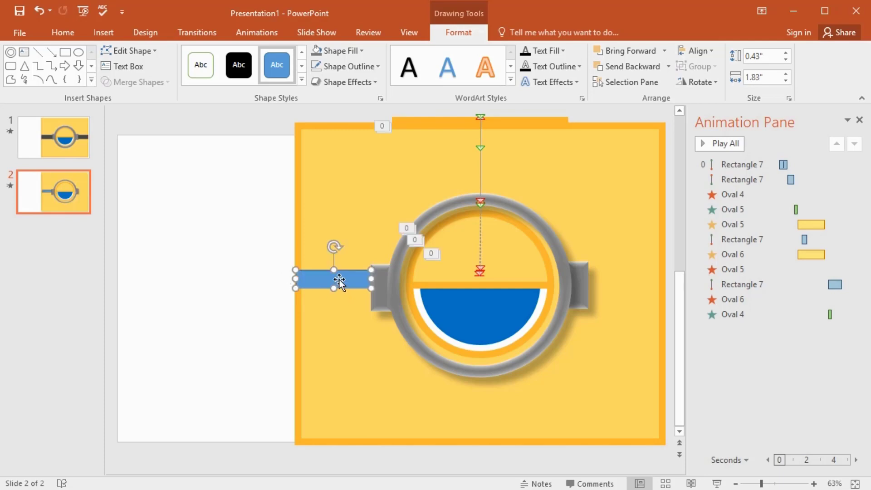
Step: Remove the strap rectangle's outline and fill it with the darkest shade of the light gray theme color
right_click(339, 280)
left_click(411, 245)
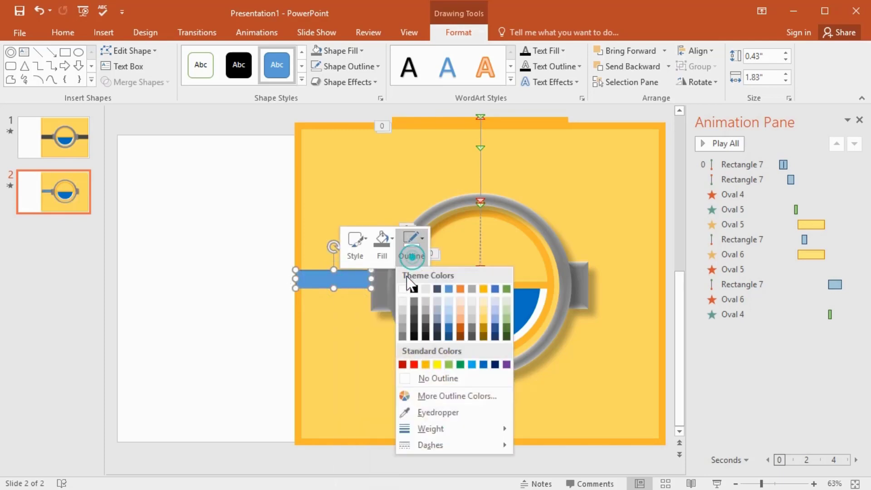
left_click(416, 377)
left_click(385, 245)
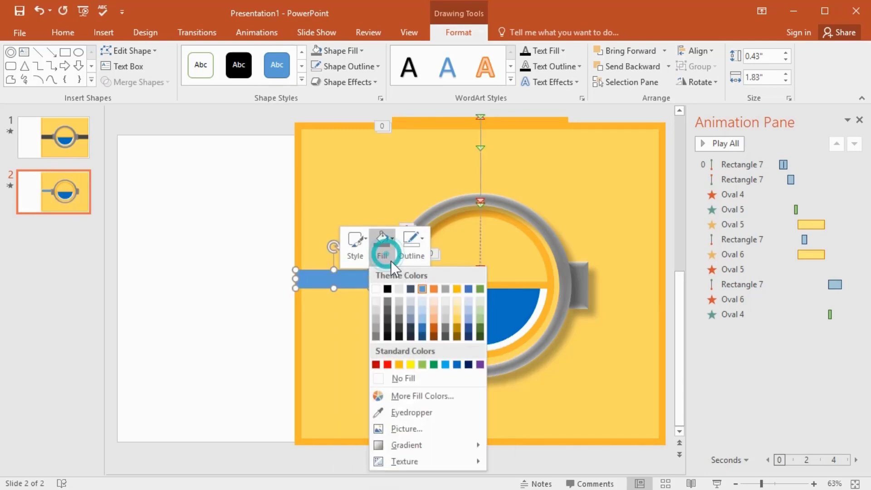
left_click(399, 335)
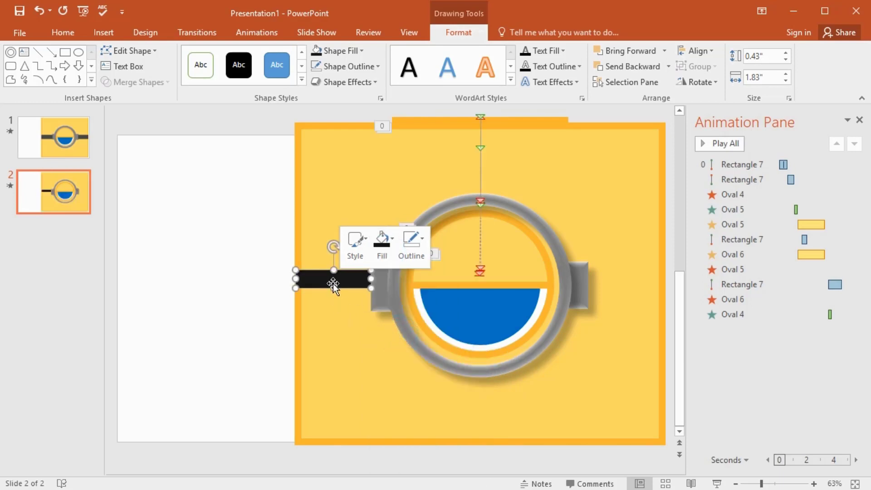
Step: Duplicate the strap rectangle and place the copy directly beneath the original, aligned with its edges
key("ctrl+c")
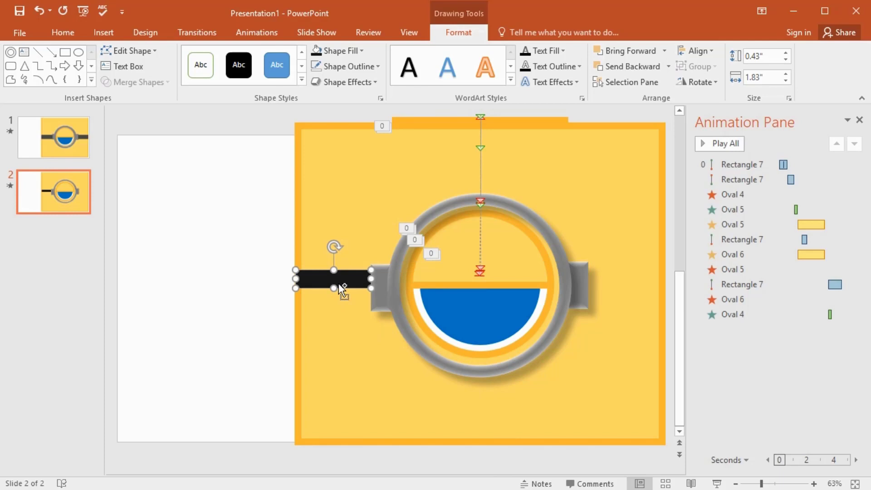
key("ctrl+v")
left_click_drag(339, 284, 347, 295)
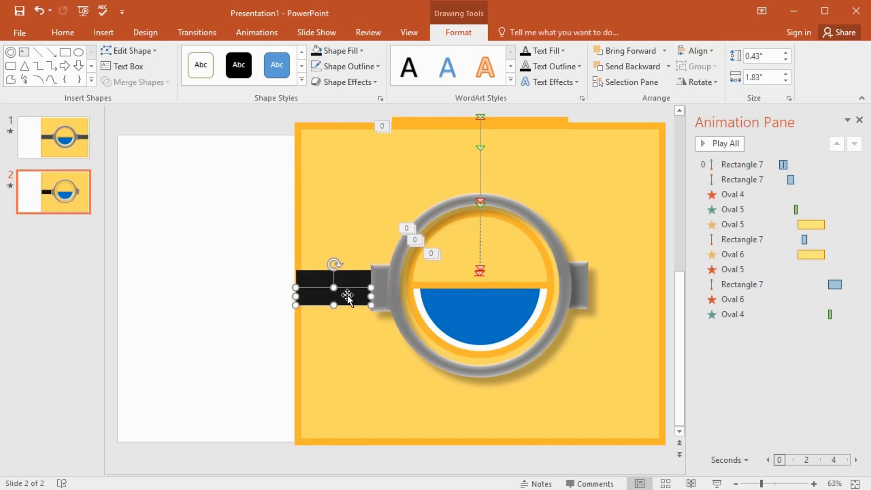
Step: Apply the second bevel style in the first row to both strap rectangles
left_click(353, 278, "shift")
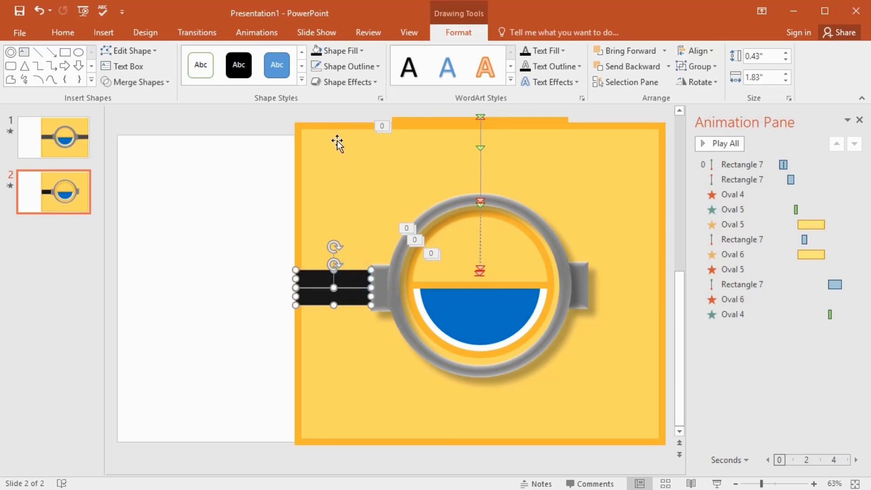
left_click(348, 81)
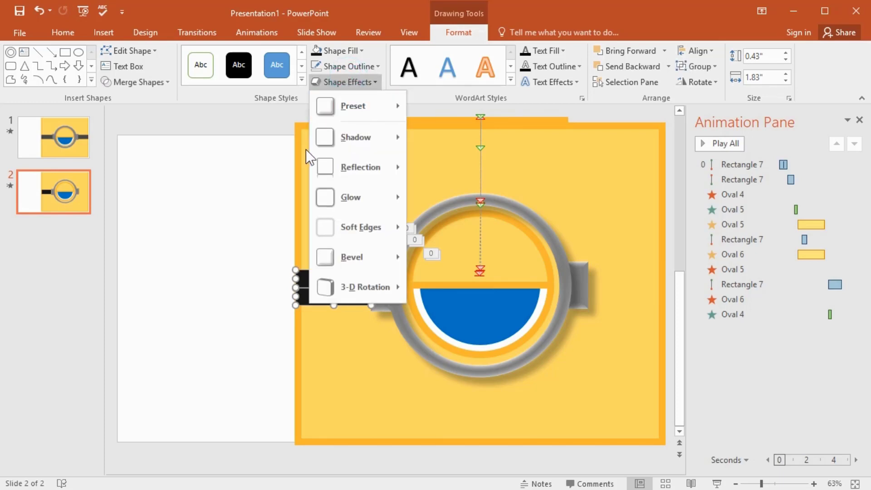
mouse_move(344, 257)
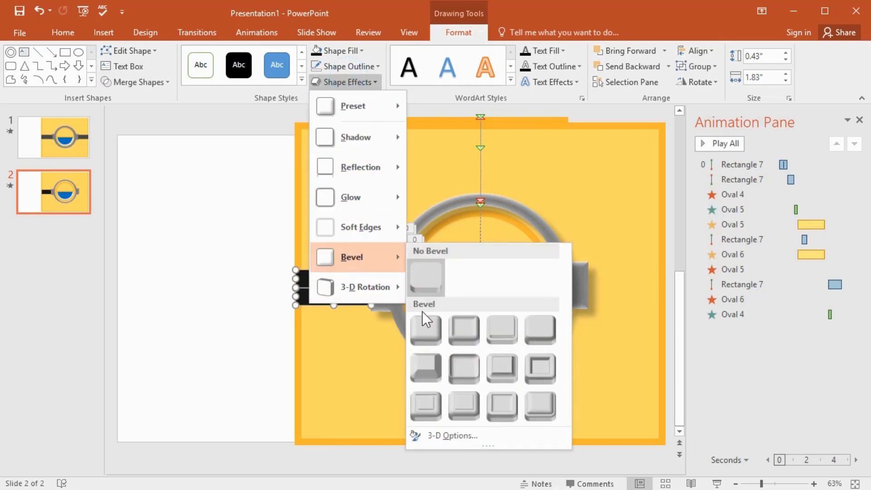
left_click(462, 329)
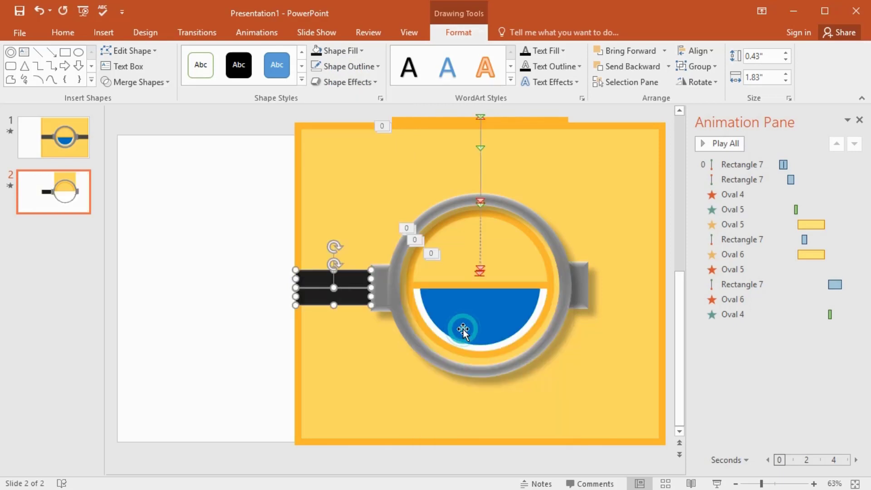
Step: Change the fill of both strap rectangles to a dark gray from the black theme color column
right_click(348, 281)
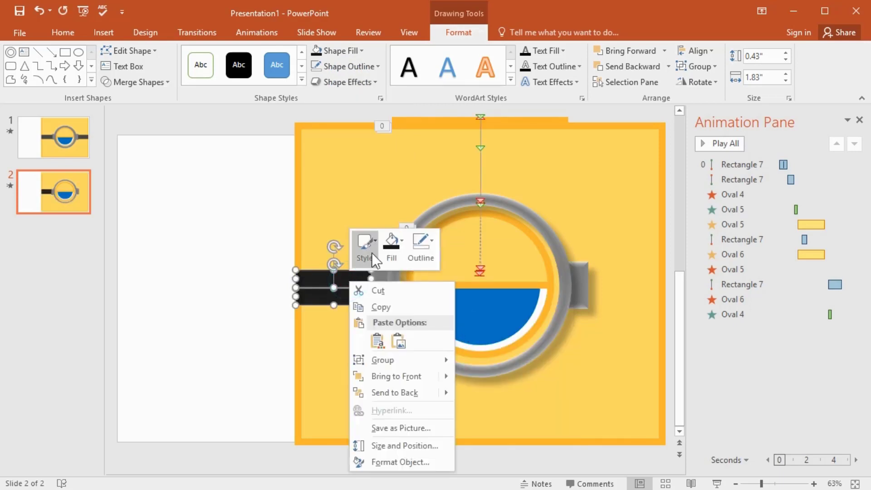
left_click(389, 252)
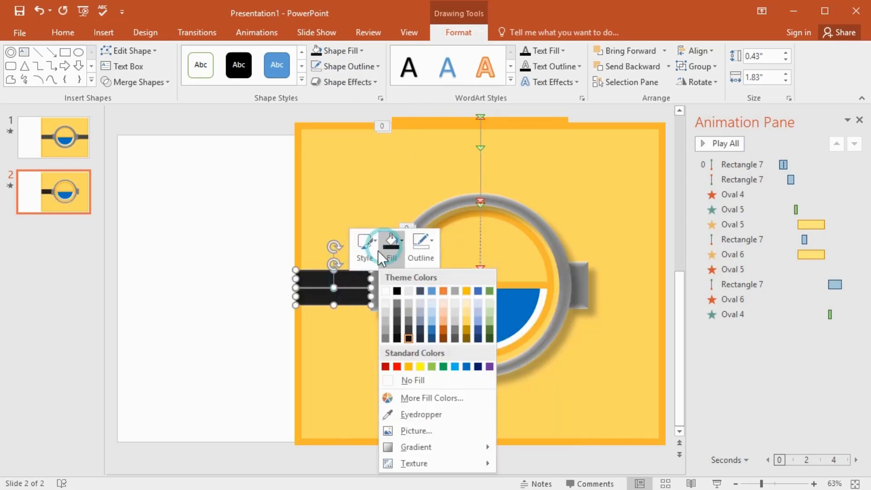
left_click(397, 324)
left_click(263, 172)
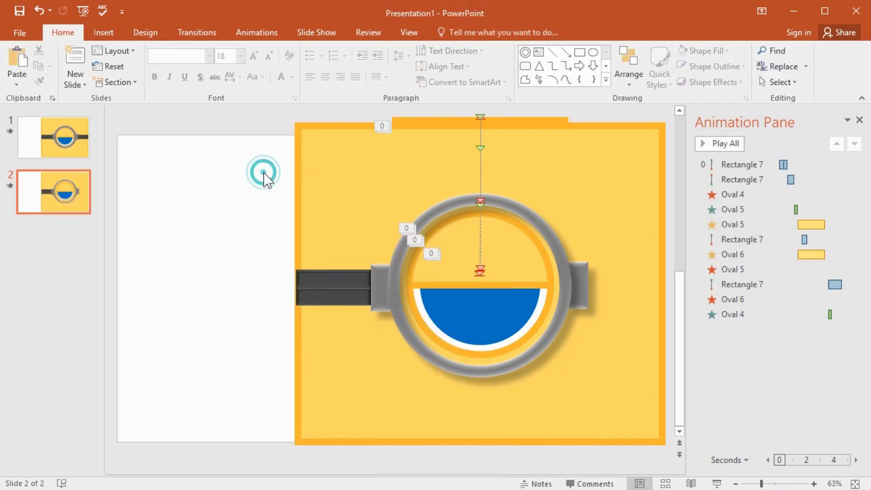
Step: Select both stacked strap rectangles on the goggle's left side
left_click(332, 280)
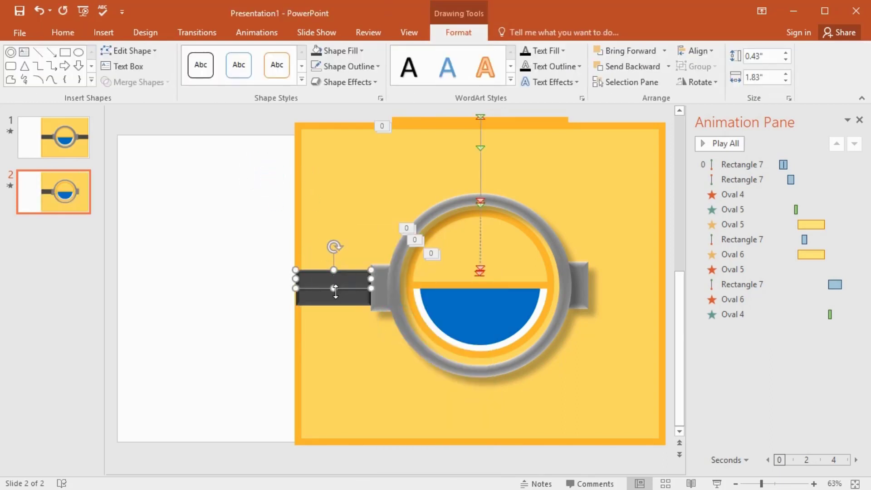
left_click(337, 299, "shift")
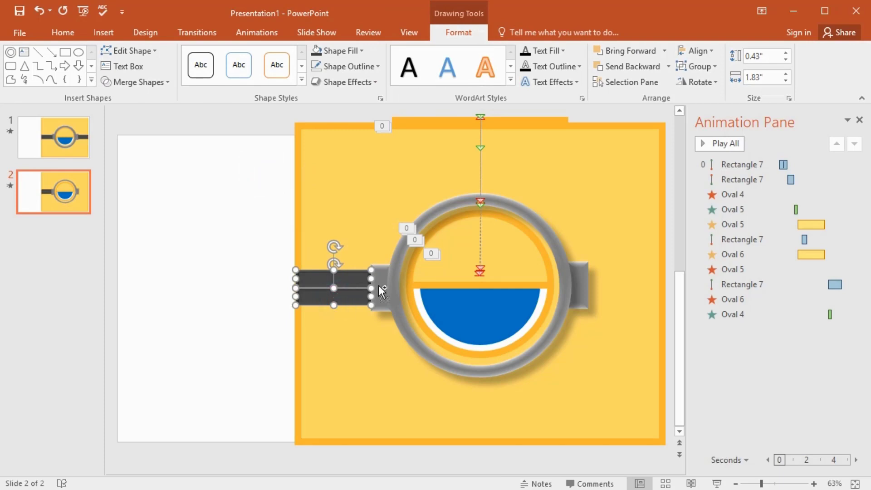